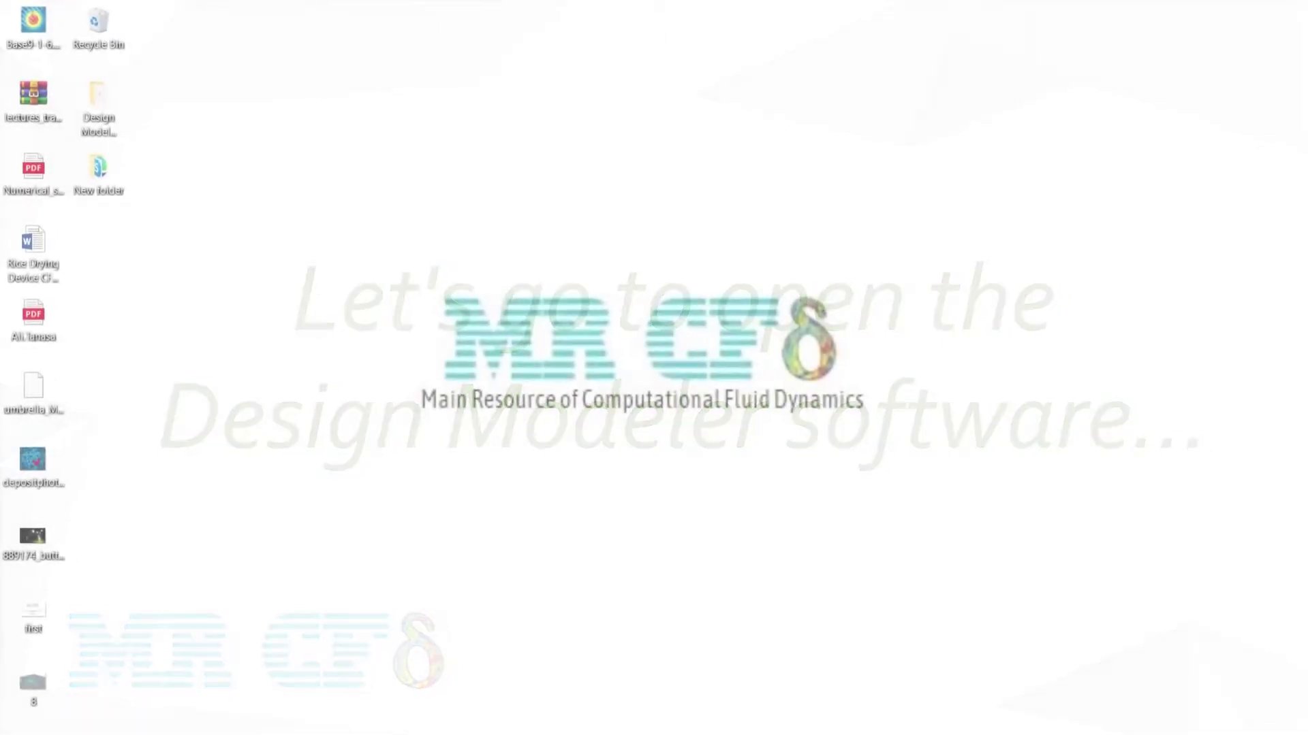
- Search the computer for Workbench and launch it with a new unsaved project
key("super+s")
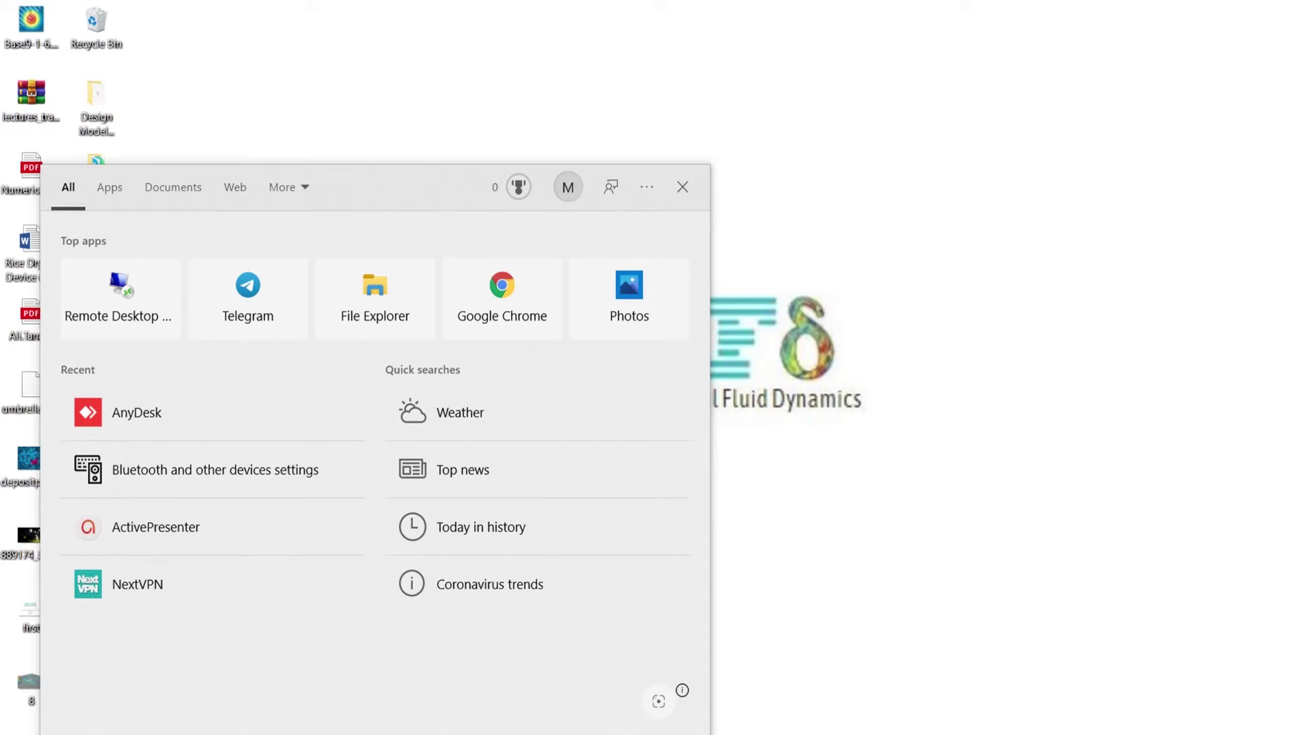
type("work")
left_click(229, 275)
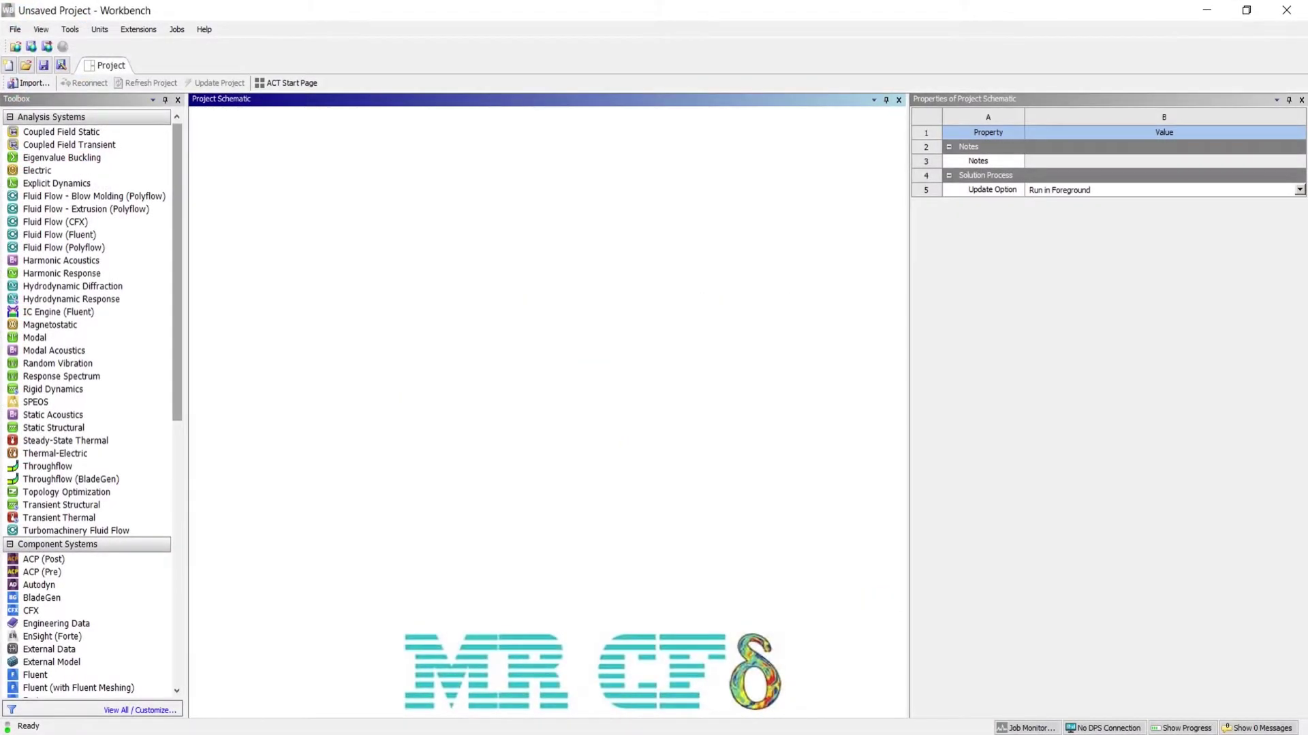
- Add a standalone Geometry component system to the project schematic
scroll(88, 402, "down", 5)
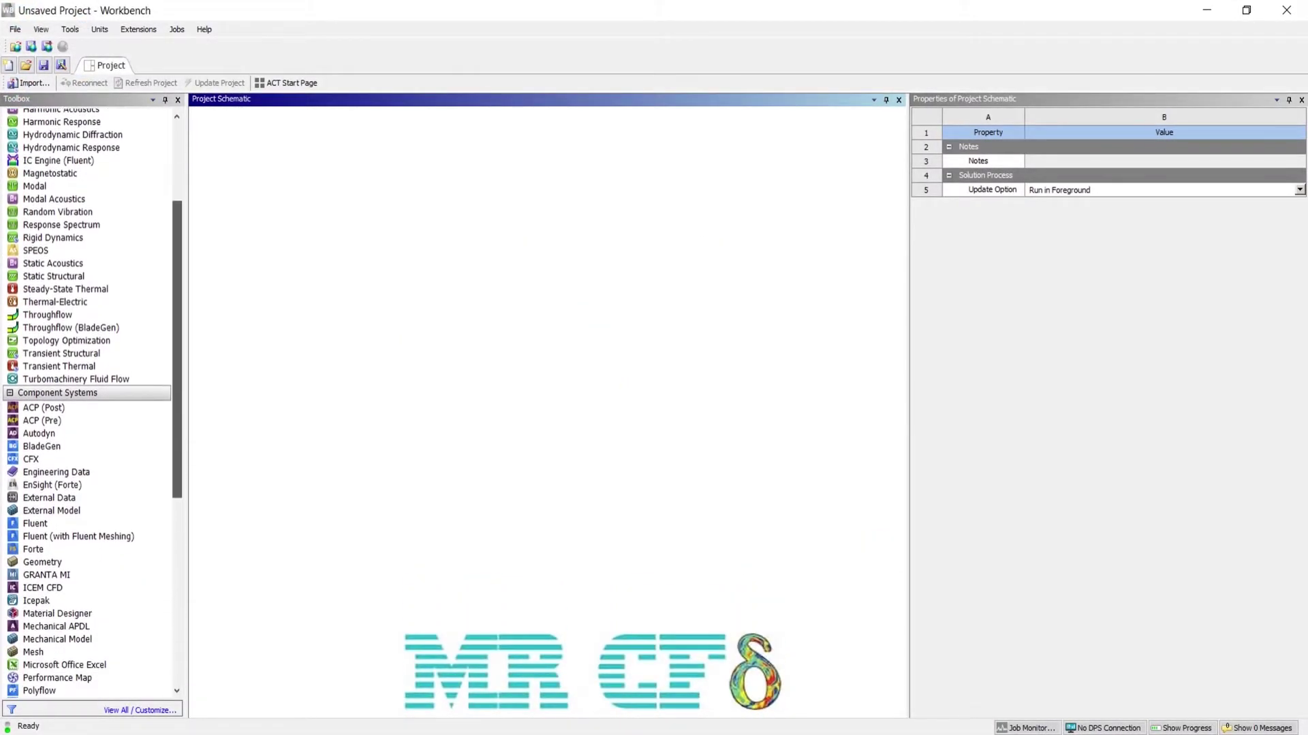
scroll(89, 402, "down", 3)
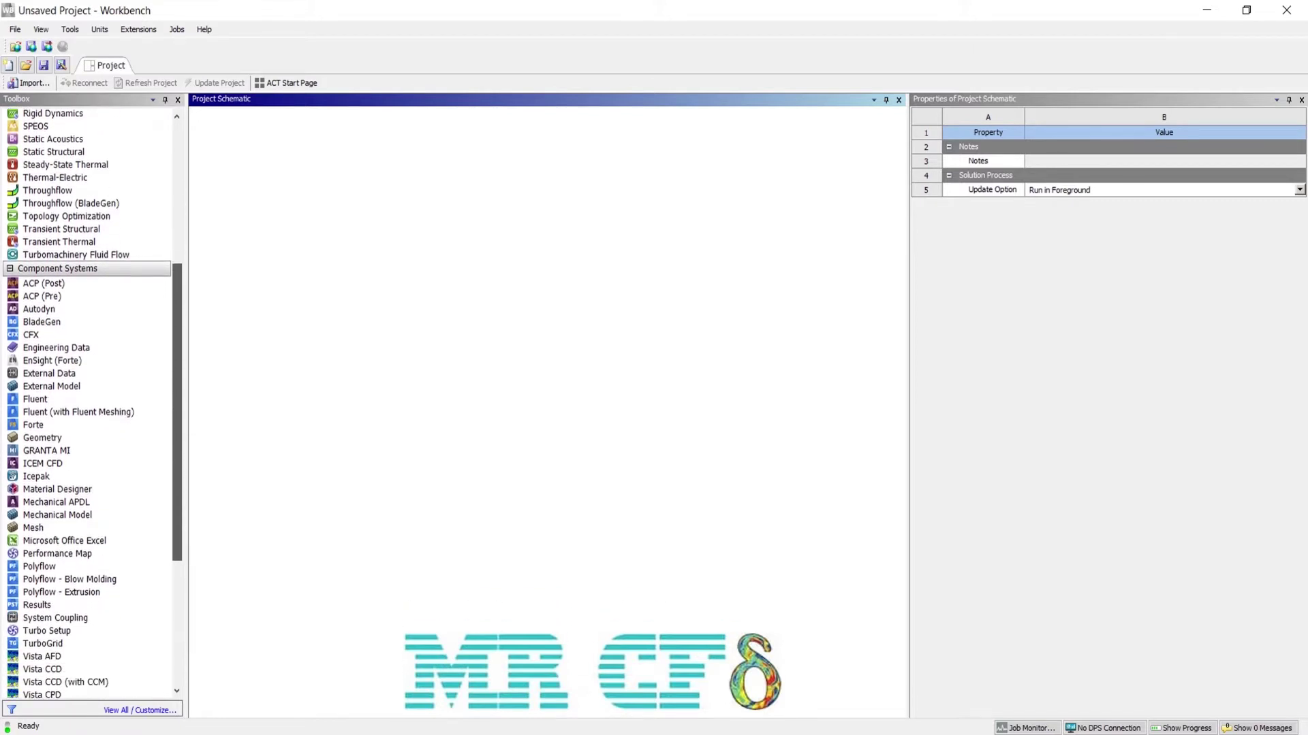
scroll(89, 401, "down", 4)
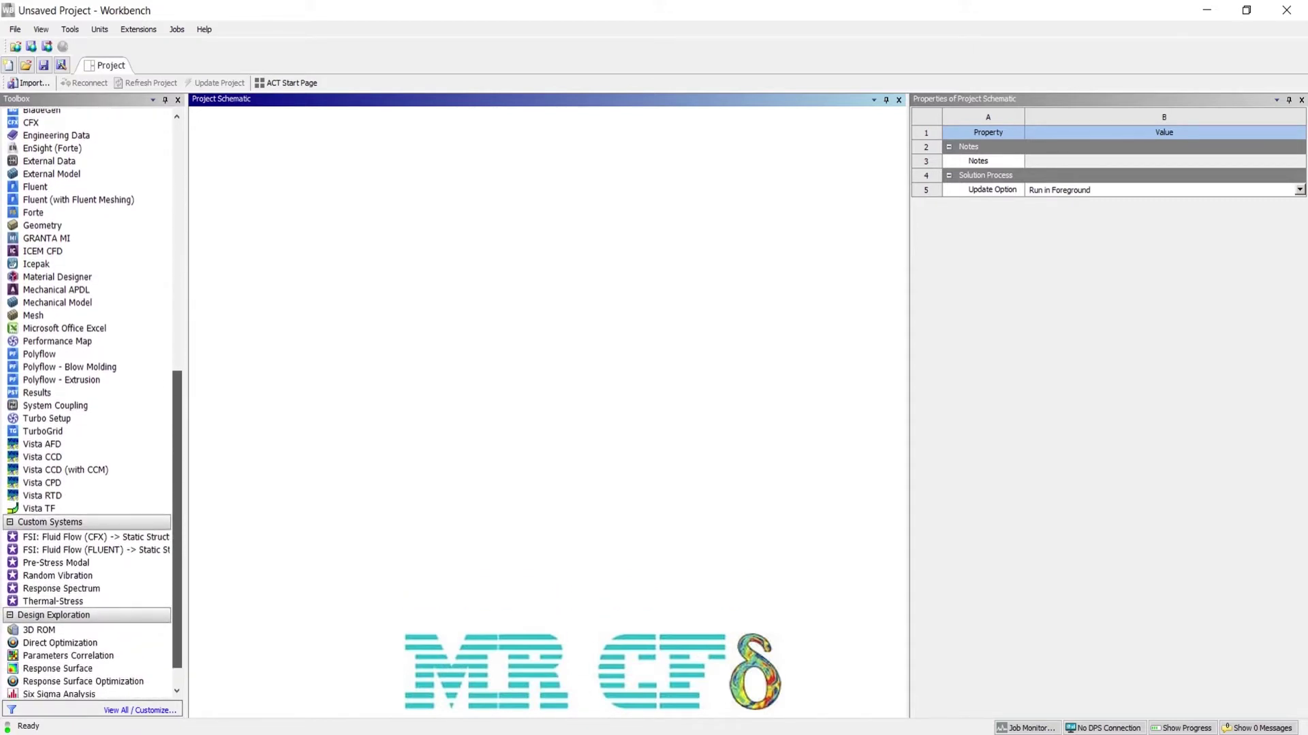
- Add the Fluid Flow (CFX) and Fluid Flow (Fluent) analysis systems to the project schematic and select their Geometry cells
scroll(89, 402, "up", 5)
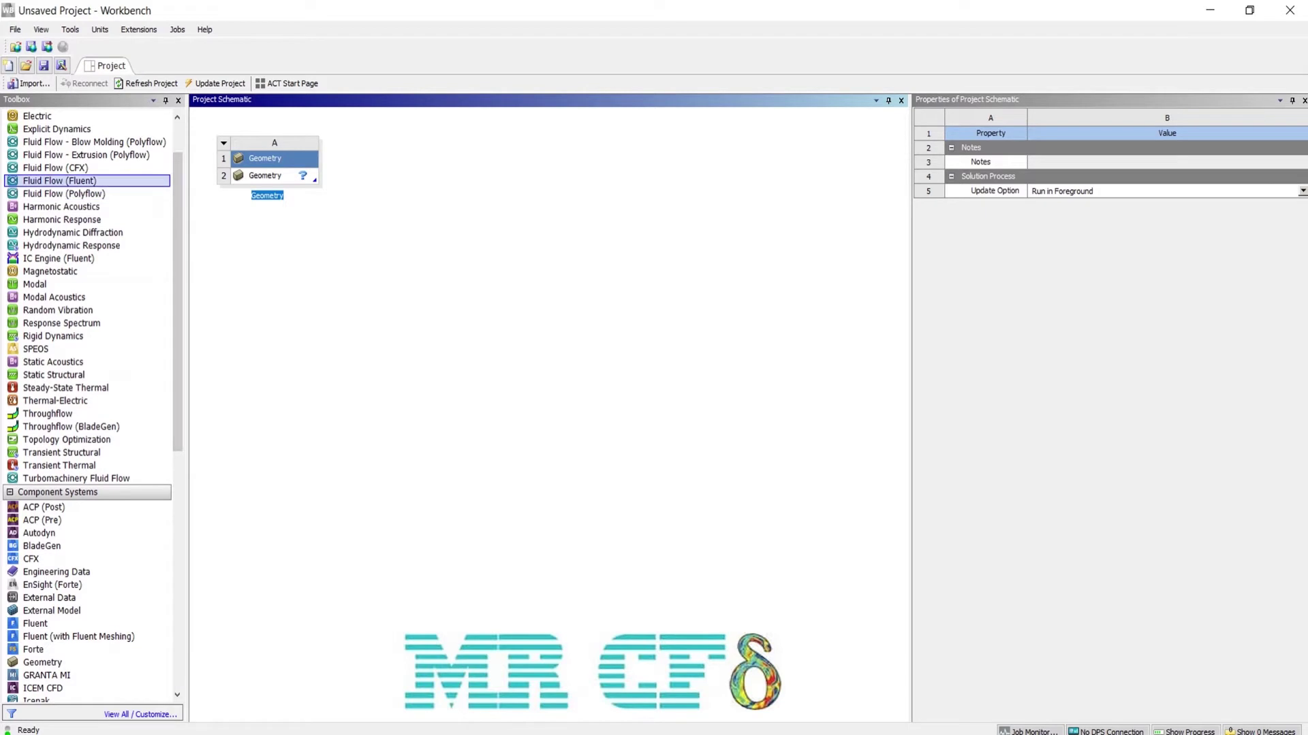
scroll(61, 191, "up", 3)
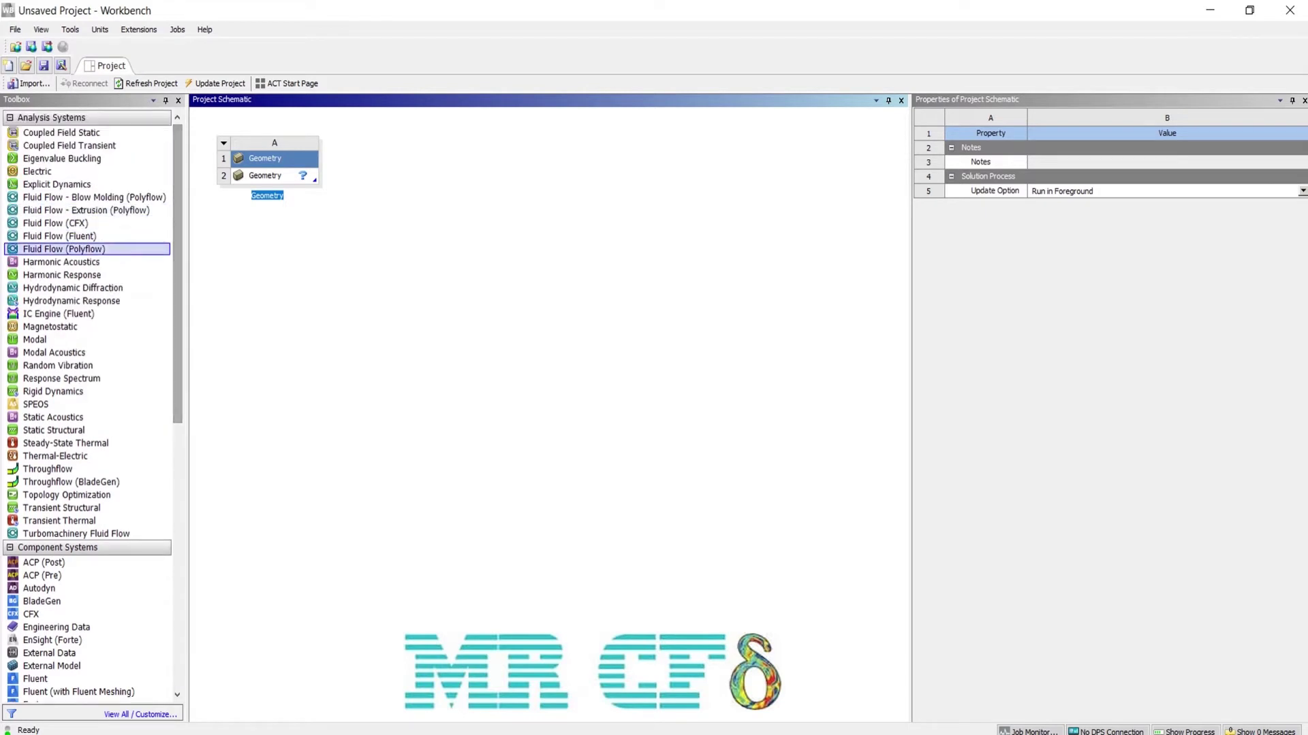
left_click(56, 223)
double_click(55, 222)
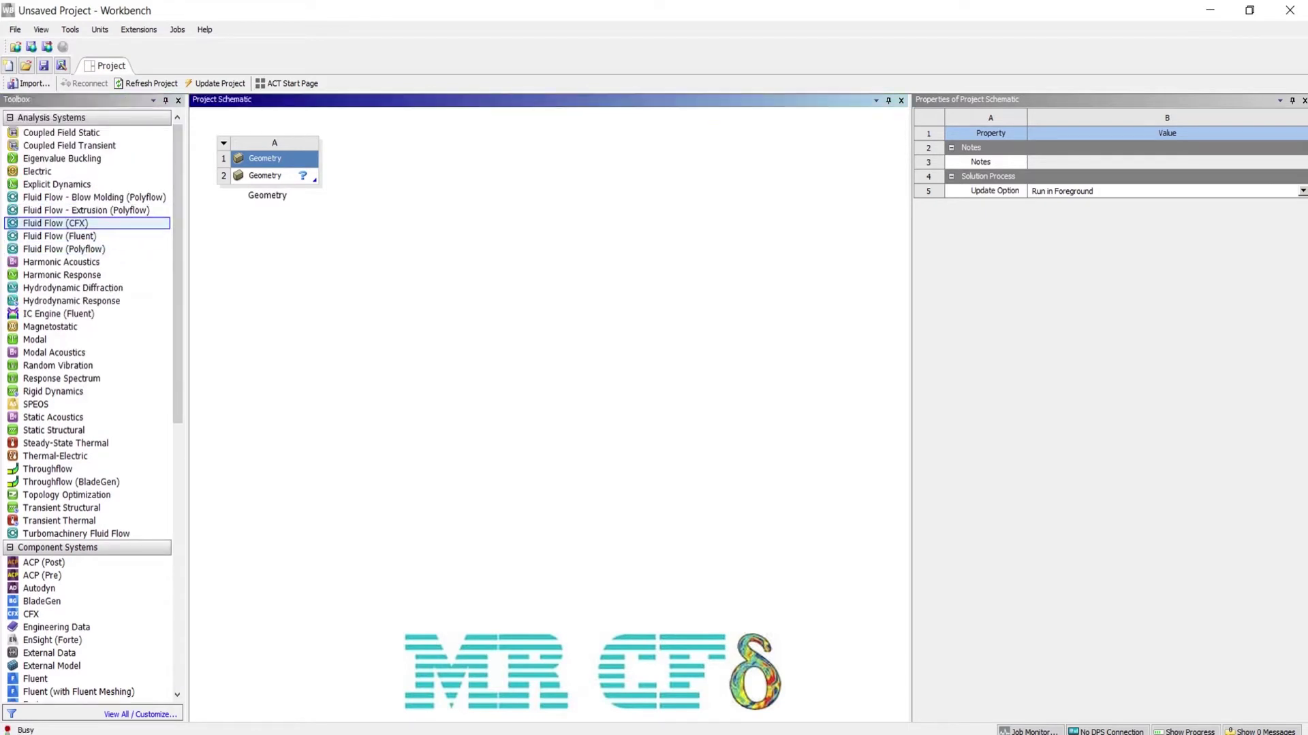
double_click(59, 235)
left_click(265, 285)
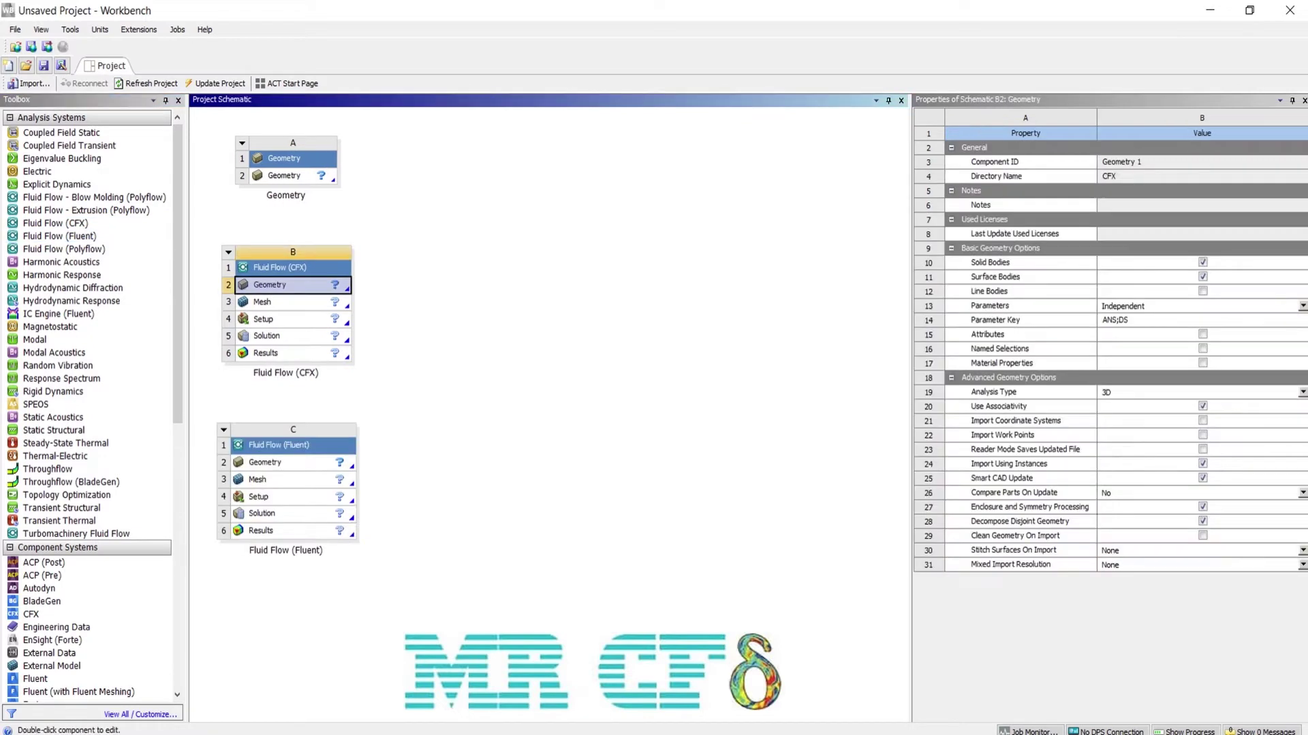
left_click(265, 462)
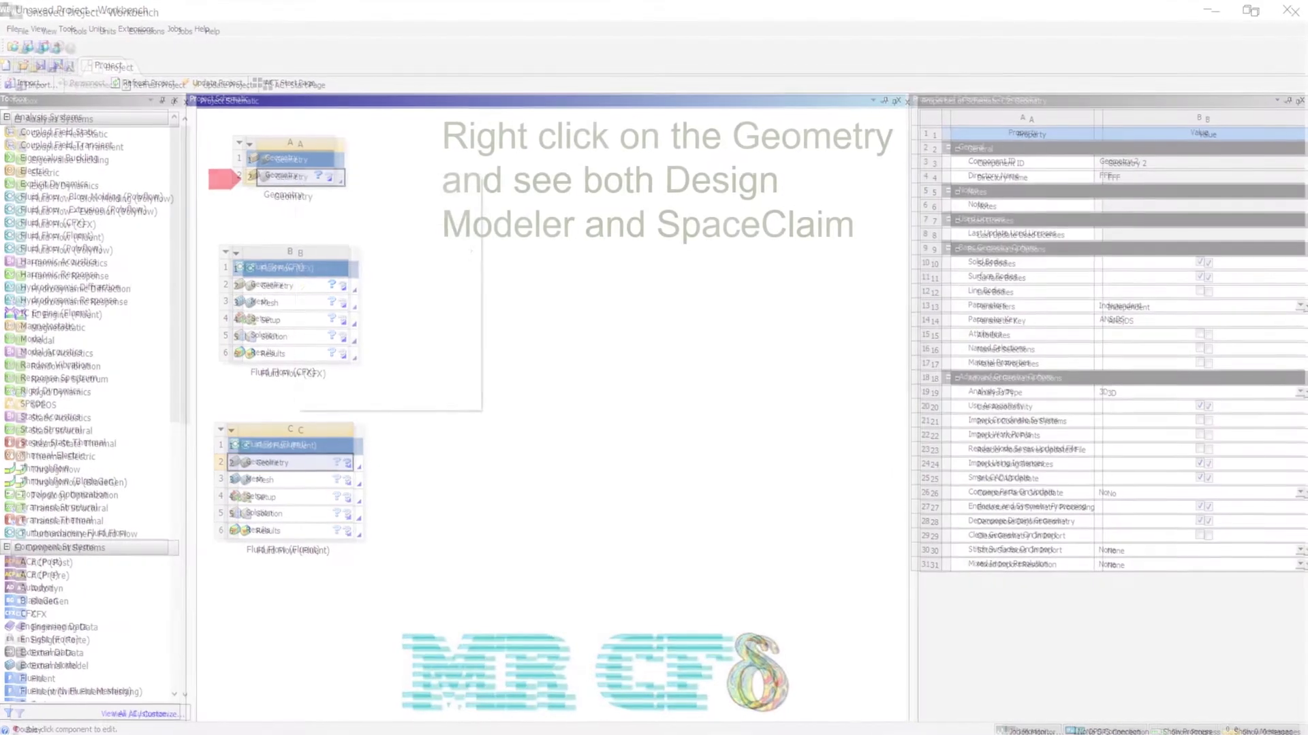
- Open a new DesignModeler geometry from the Geometry cell of the standalone Geometry system
right_click(289, 175)
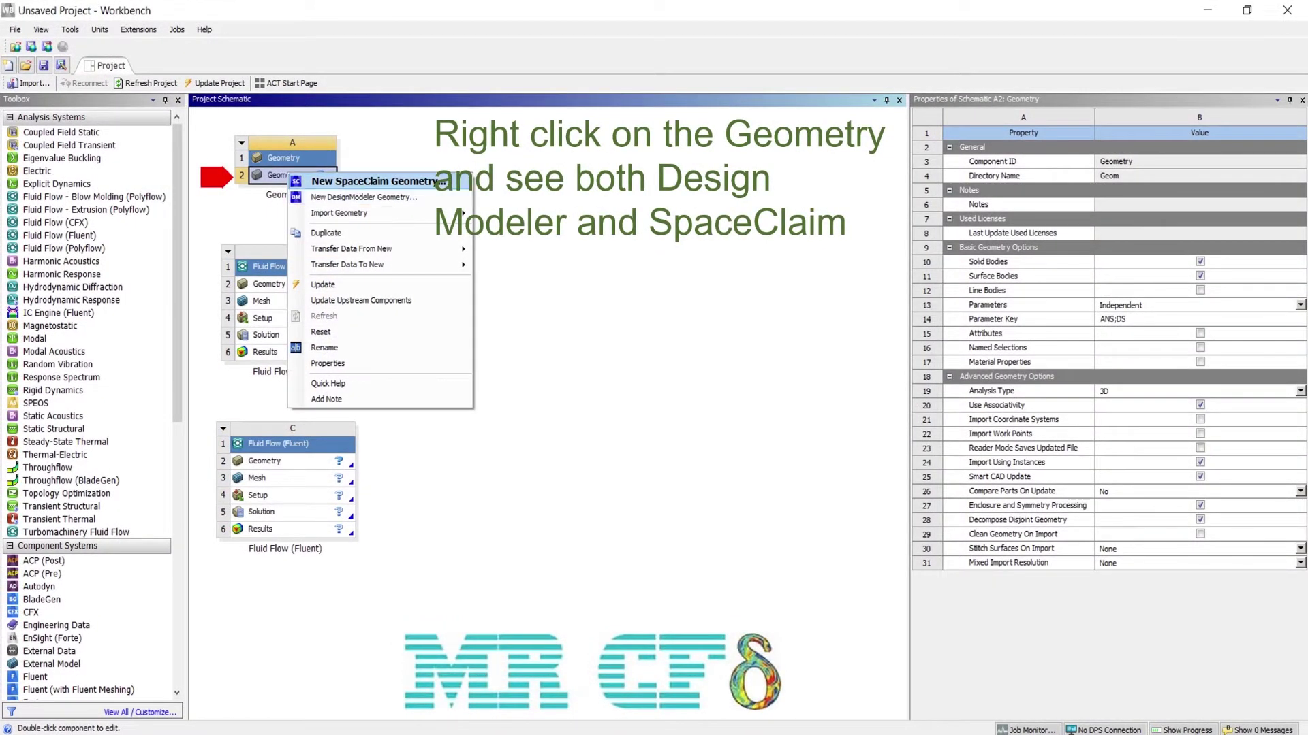
mouse_move(340, 214)
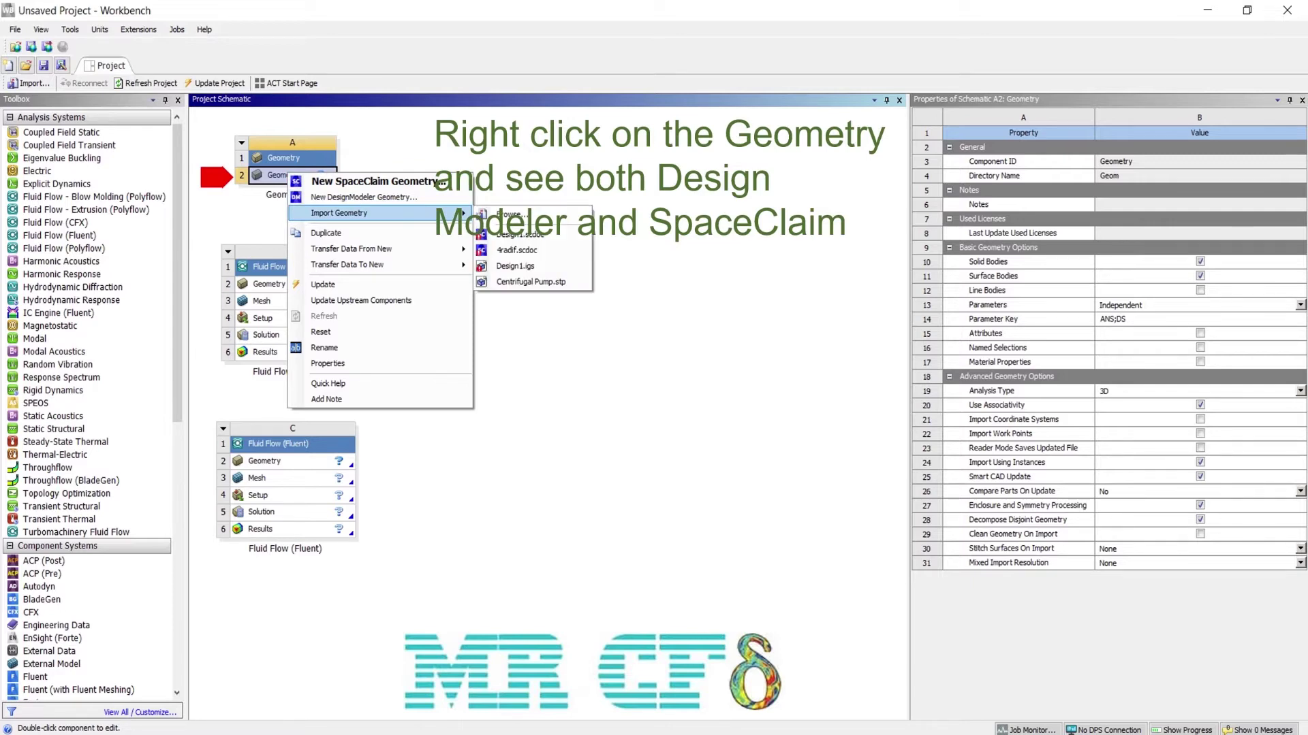
left_click(363, 197)
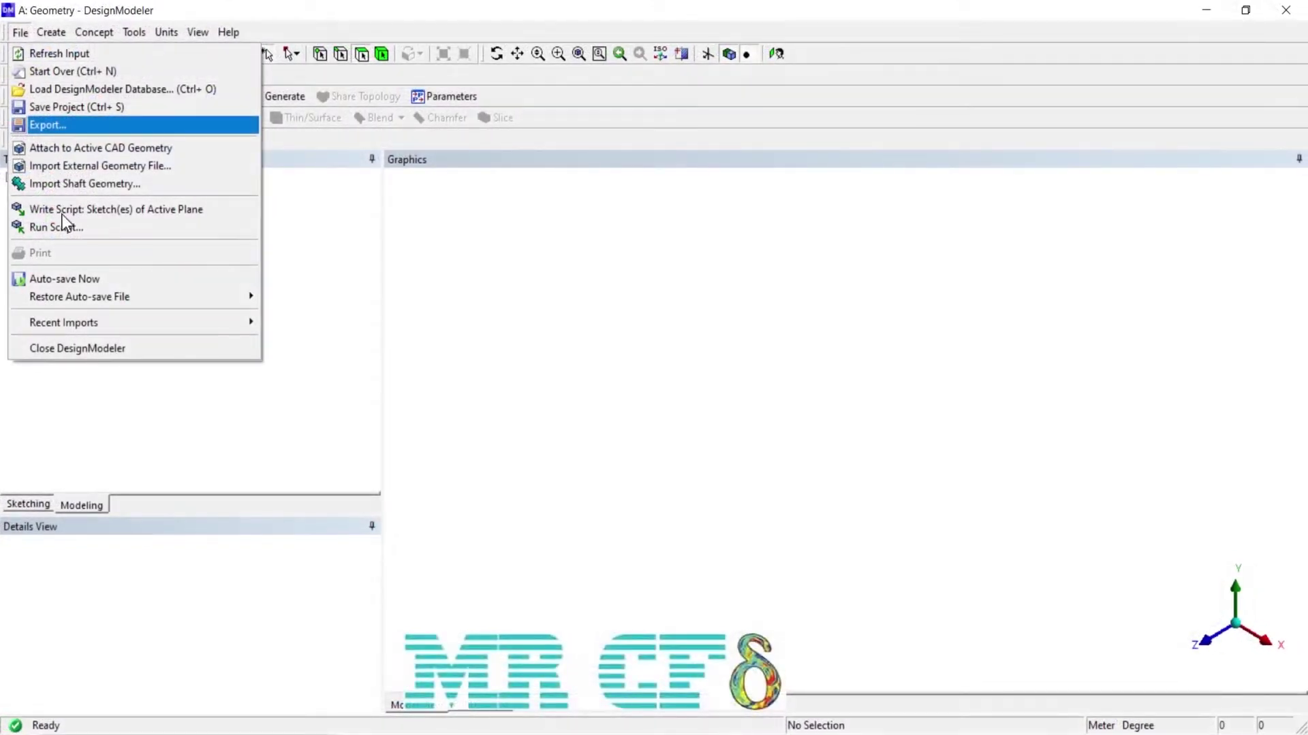
left_click(52, 32)
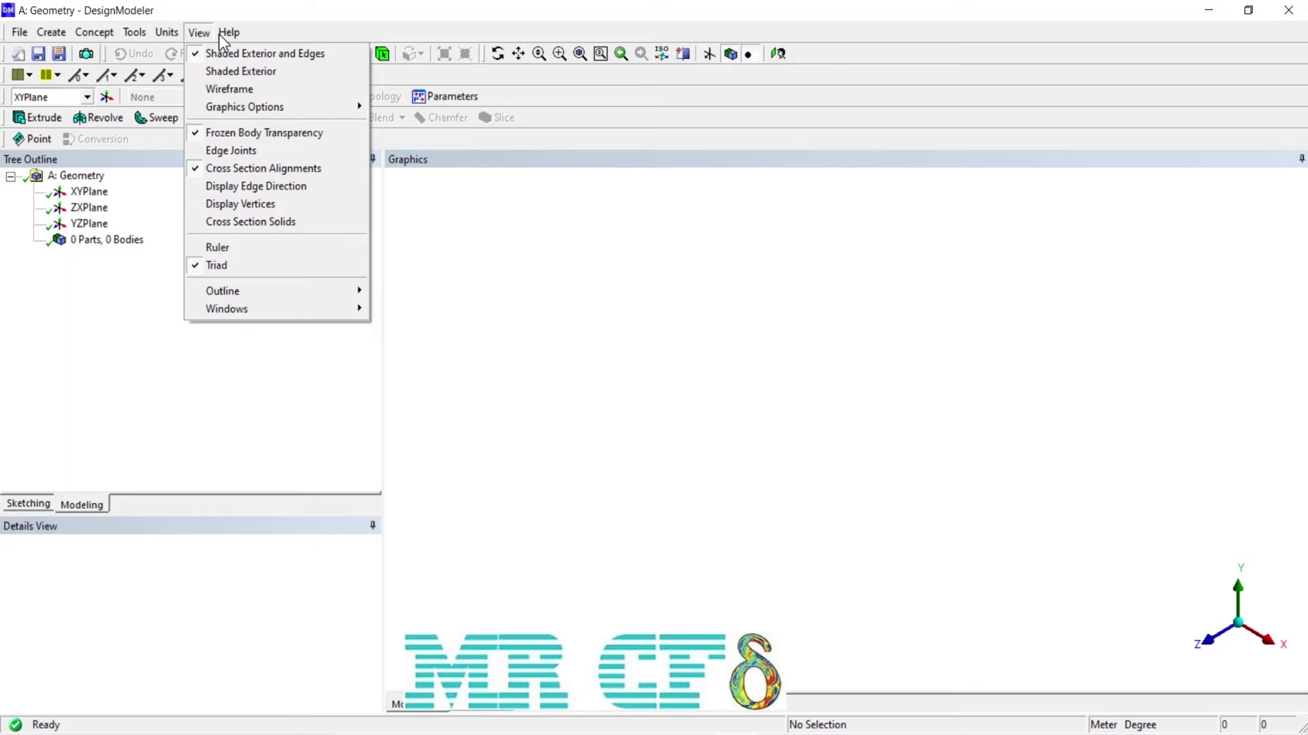
left_click(230, 32)
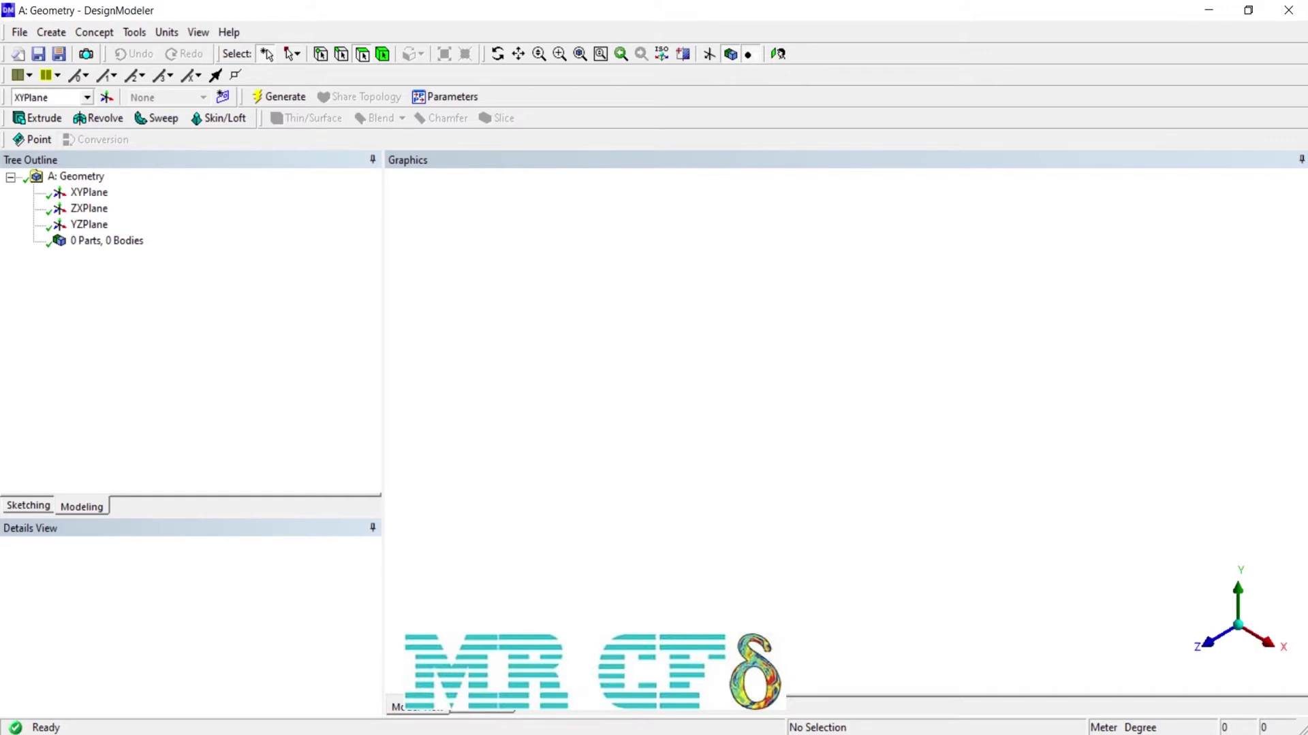
left_click(76, 177)
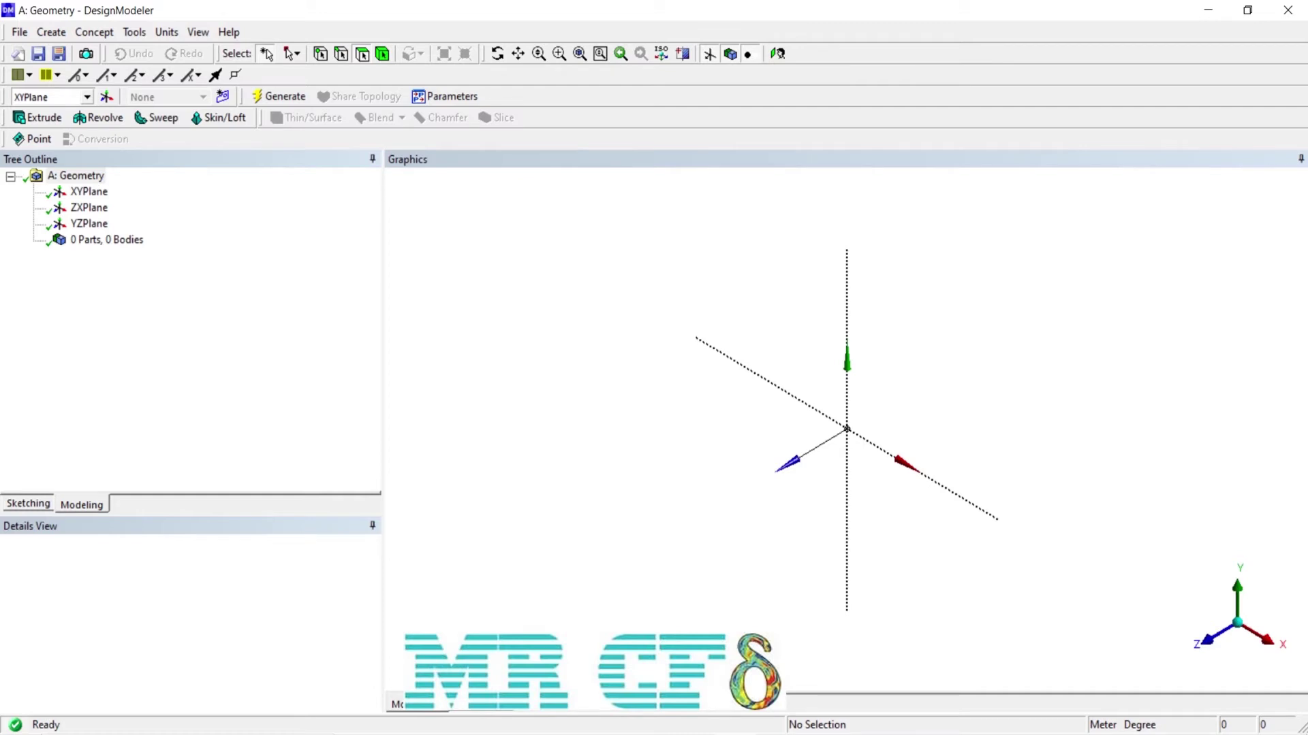
- Open the DesignModeler unit options and examine the available length units and angle units
left_click(134, 32)
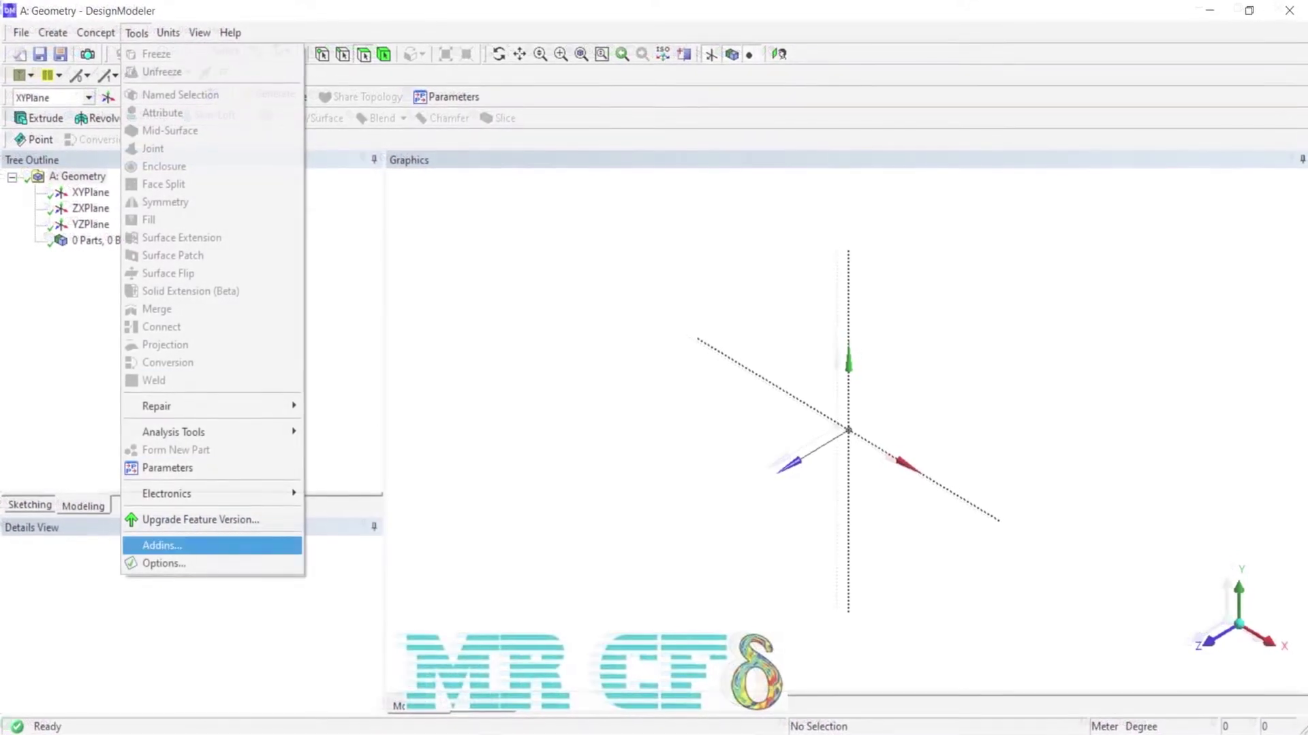
left_click(163, 563)
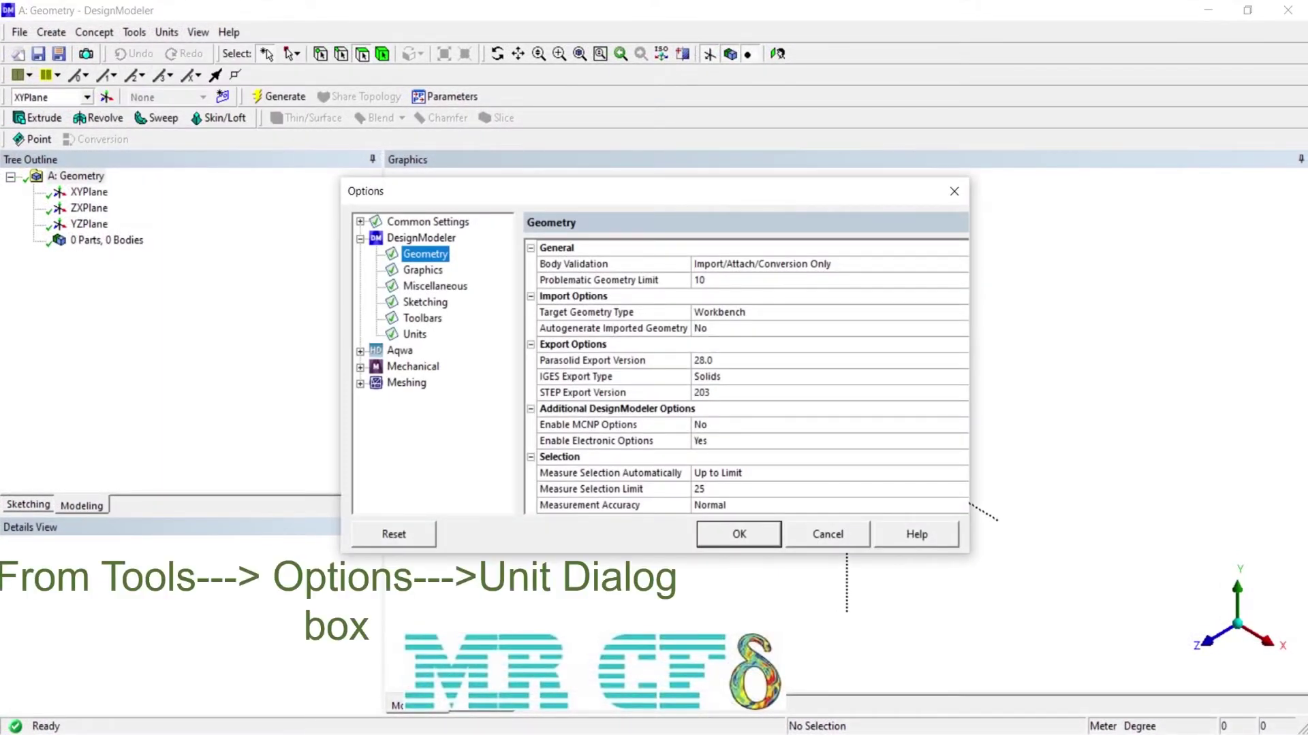
left_click(414, 334)
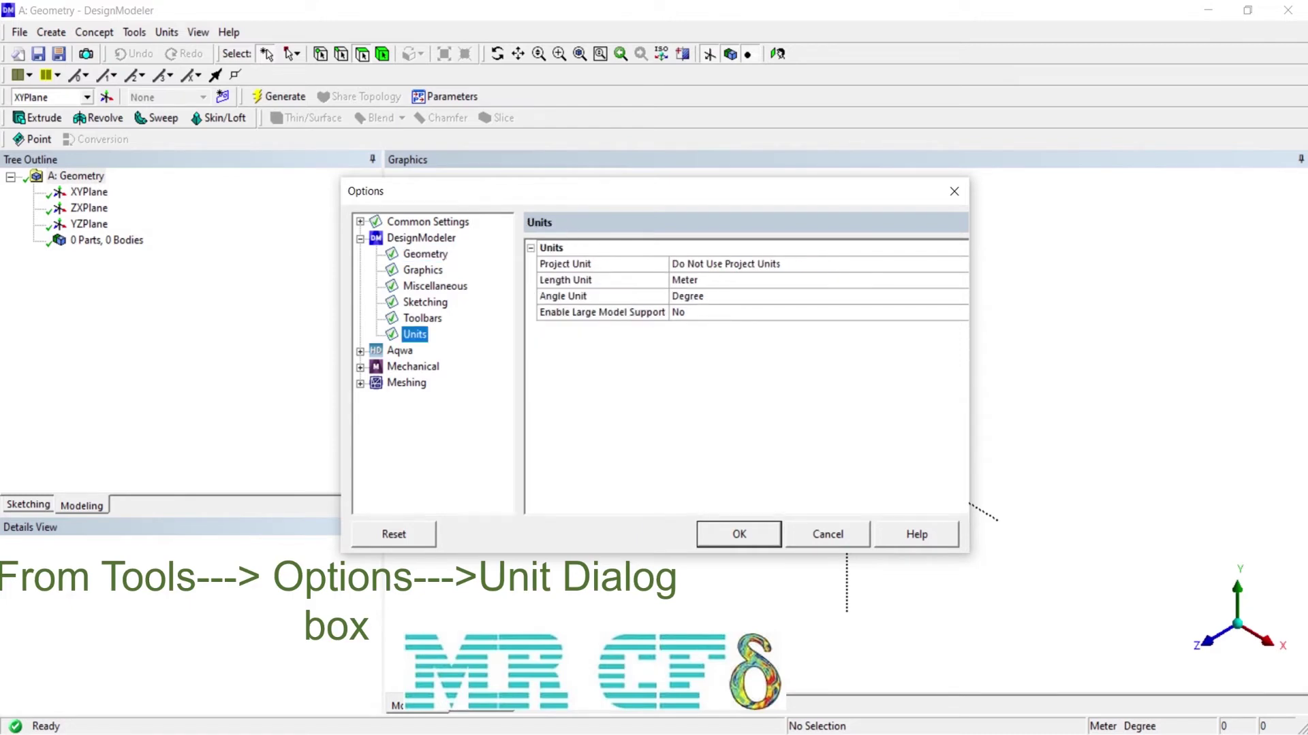
left_click(602, 280)
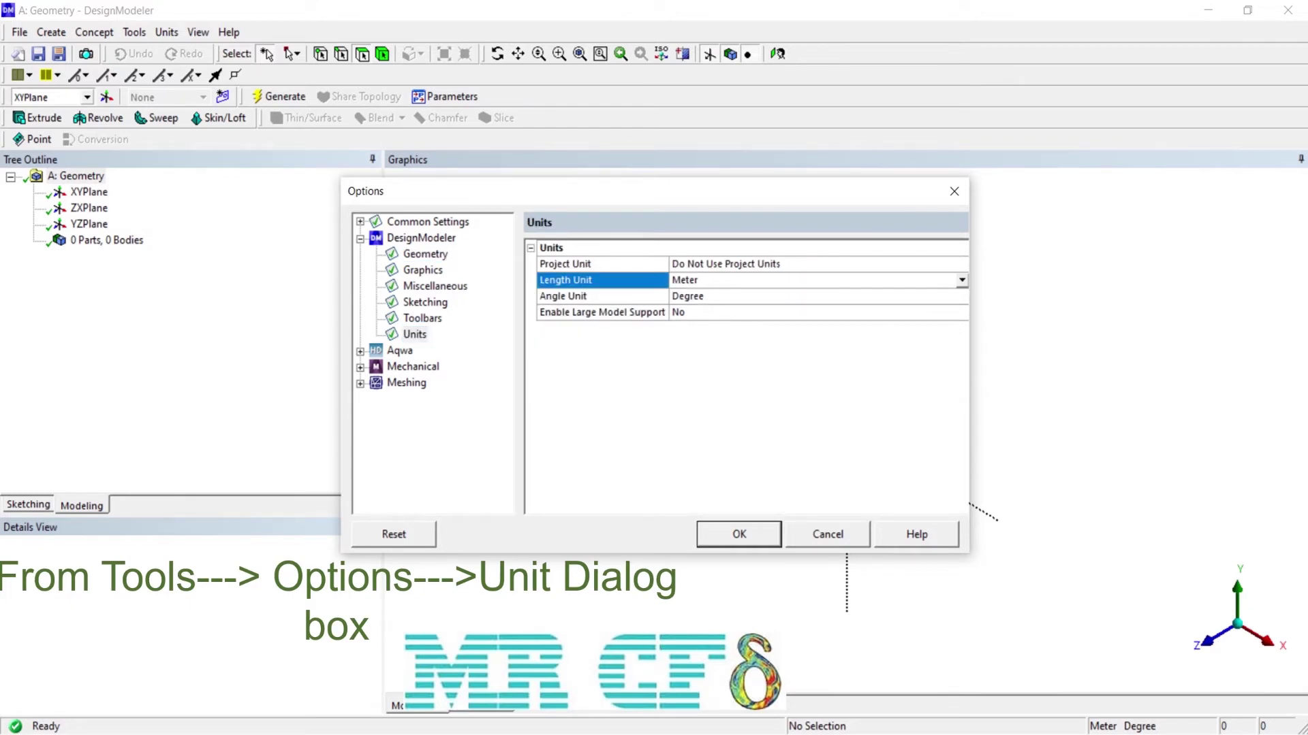
left_click(961, 280)
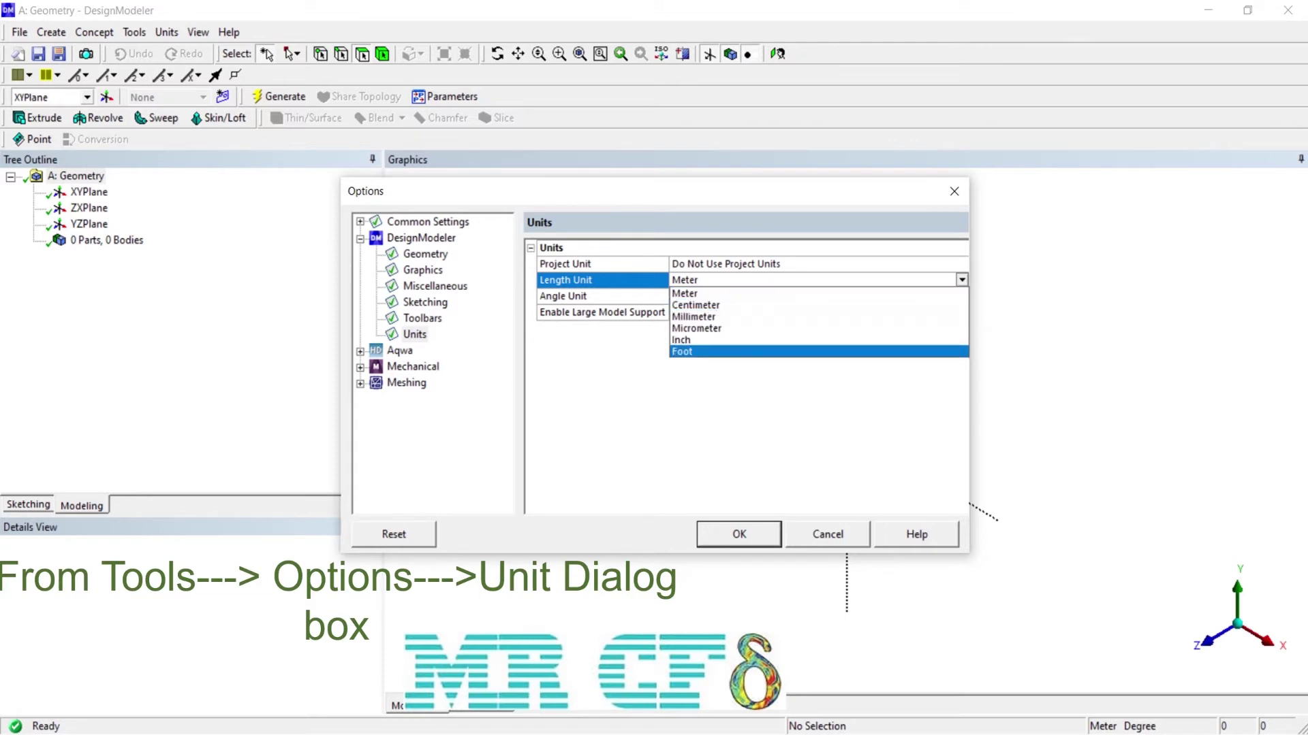
key("Escape")
left_click(602, 296)
left_click(961, 296)
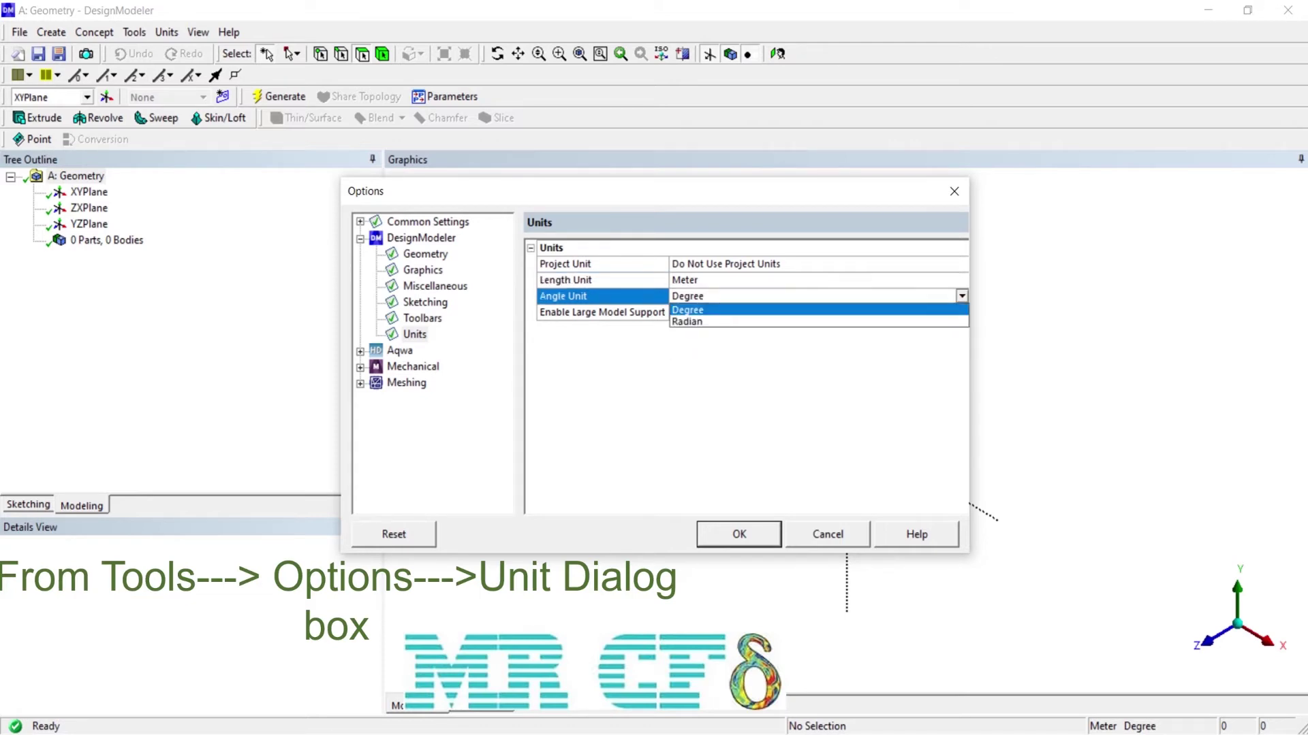
key("Escape")
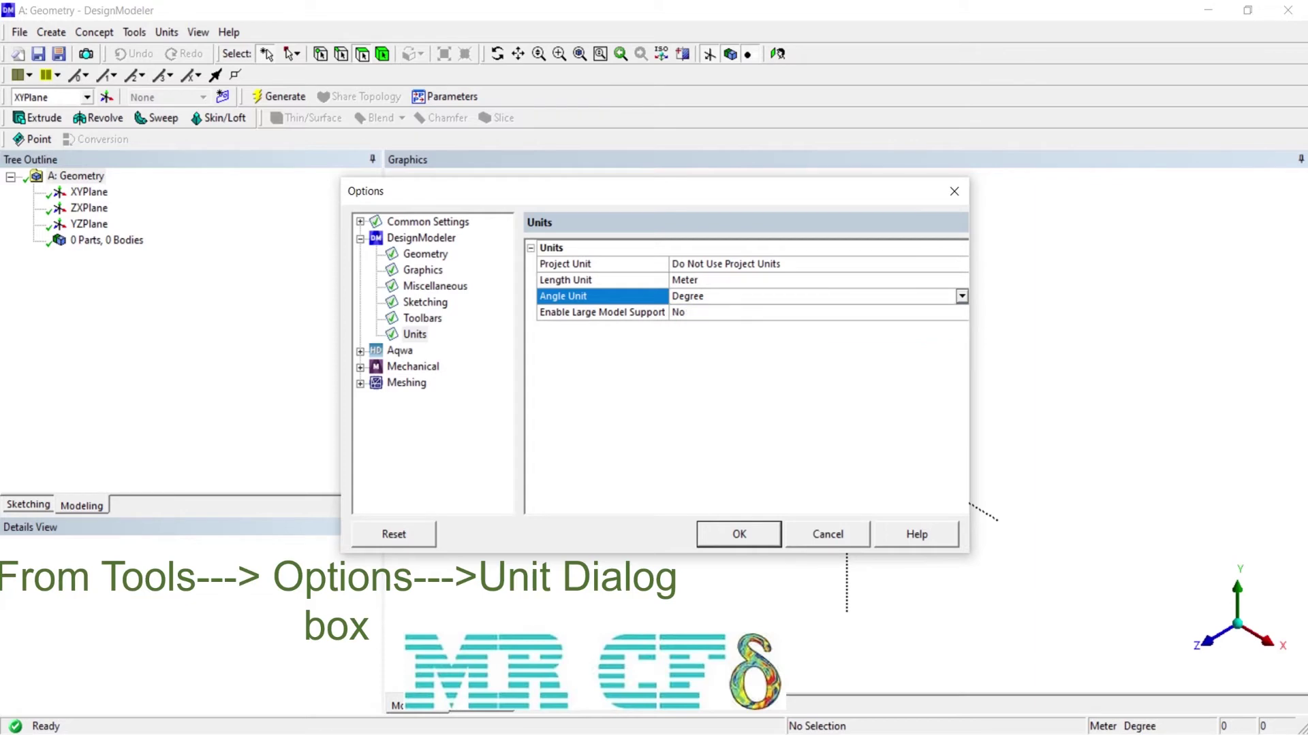
- Review the Project Unit choices in the unit options and select Do Not Use Project Units
left_click(602, 264)
left_click(961, 264)
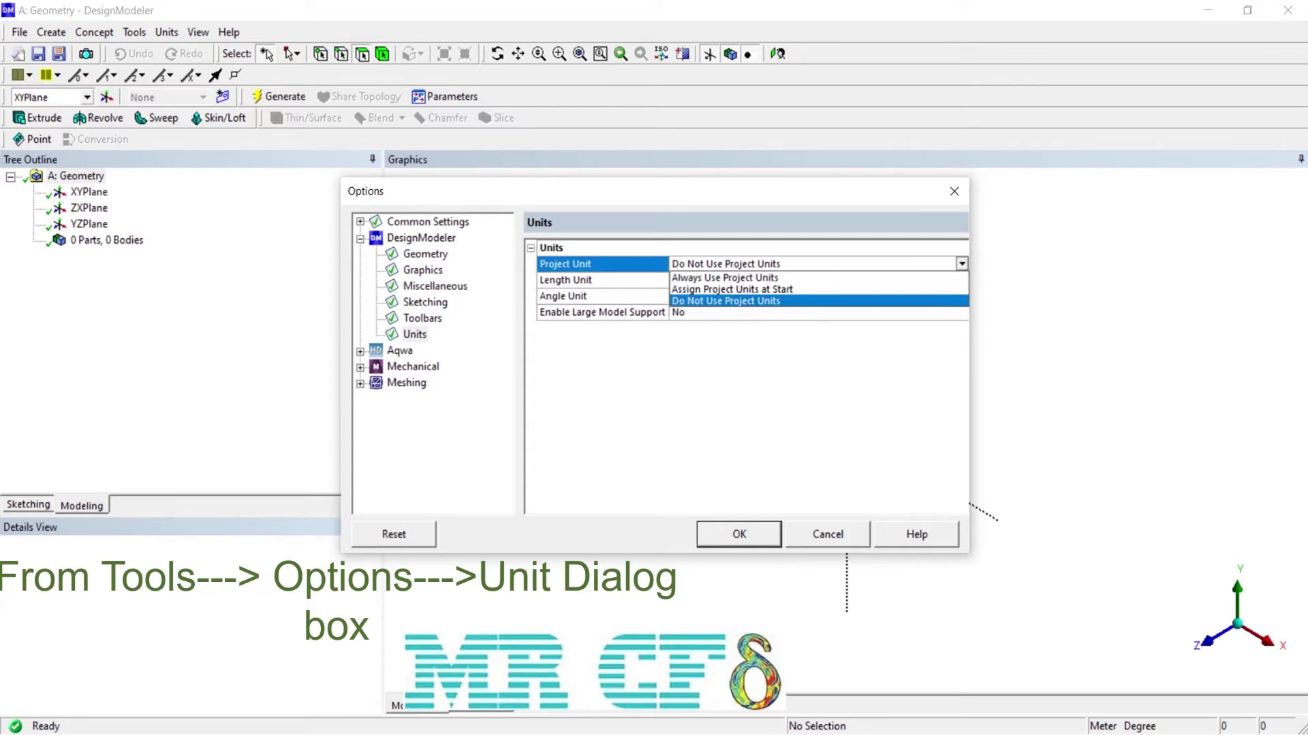
key("Up")
key("Up")
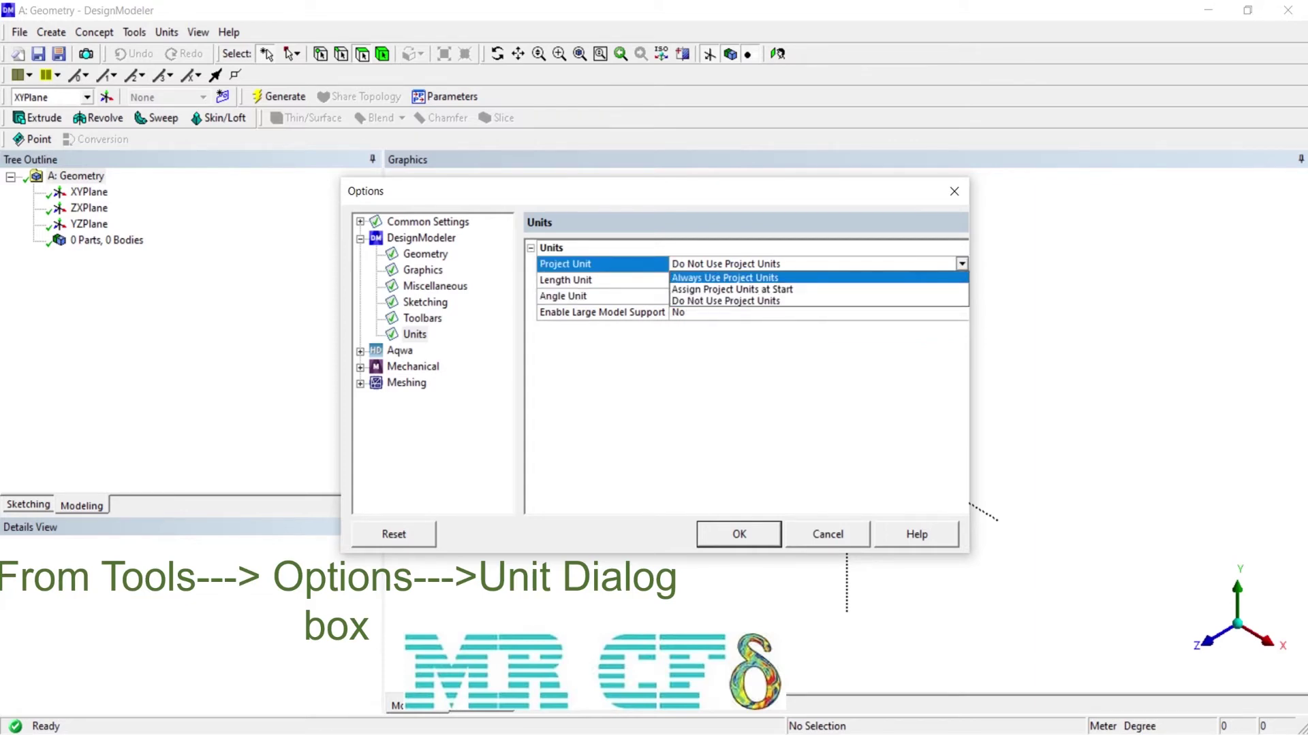
key("Down")
key("Down")
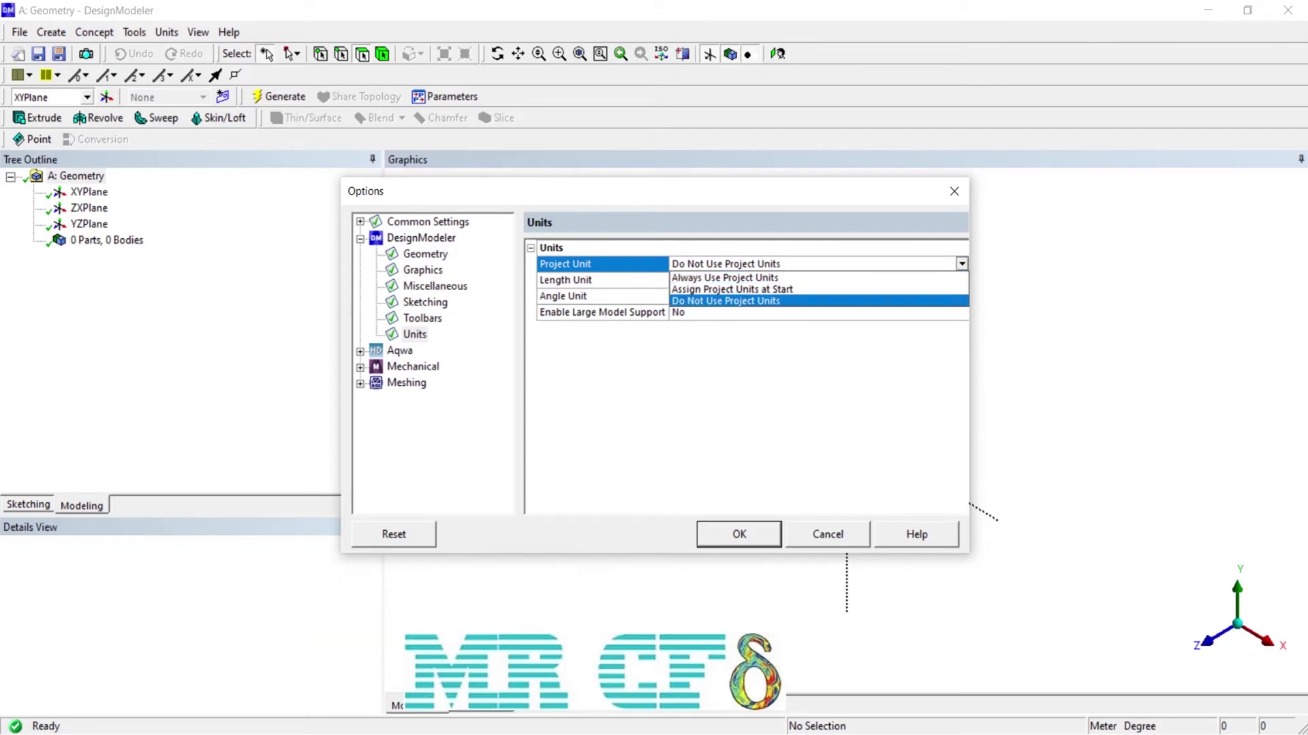
key("Return")
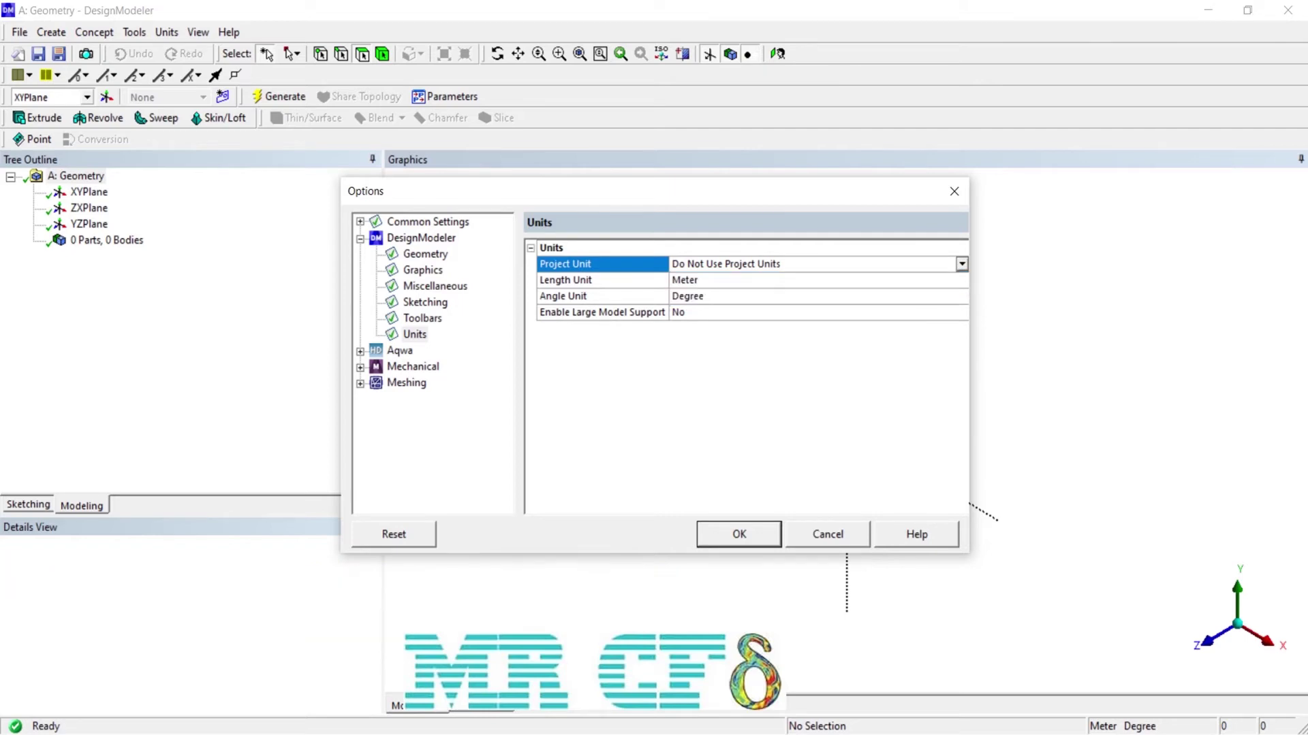
- Examine the choices for Enable Large Model Support in the unit options
left_click(601, 311)
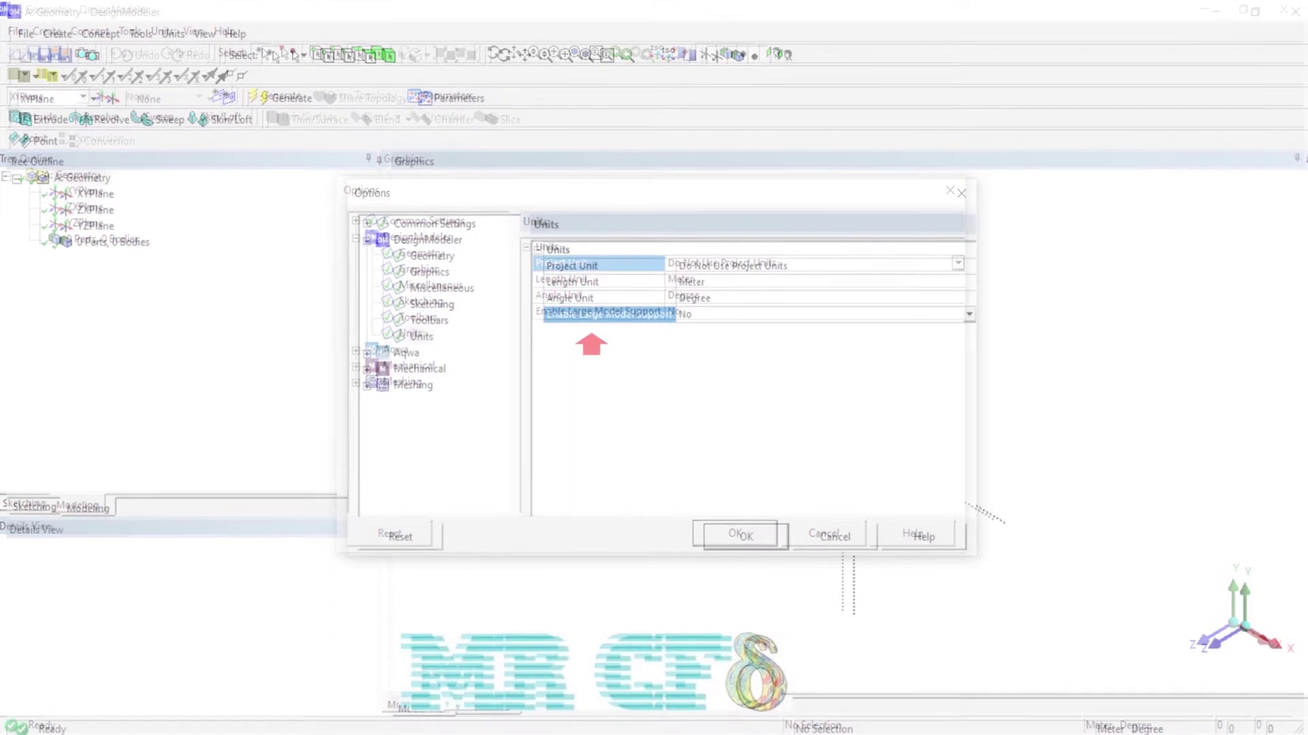
left_click(961, 312)
key("Up")
key("Down")
key("Up")
key("Down")
key("Return")
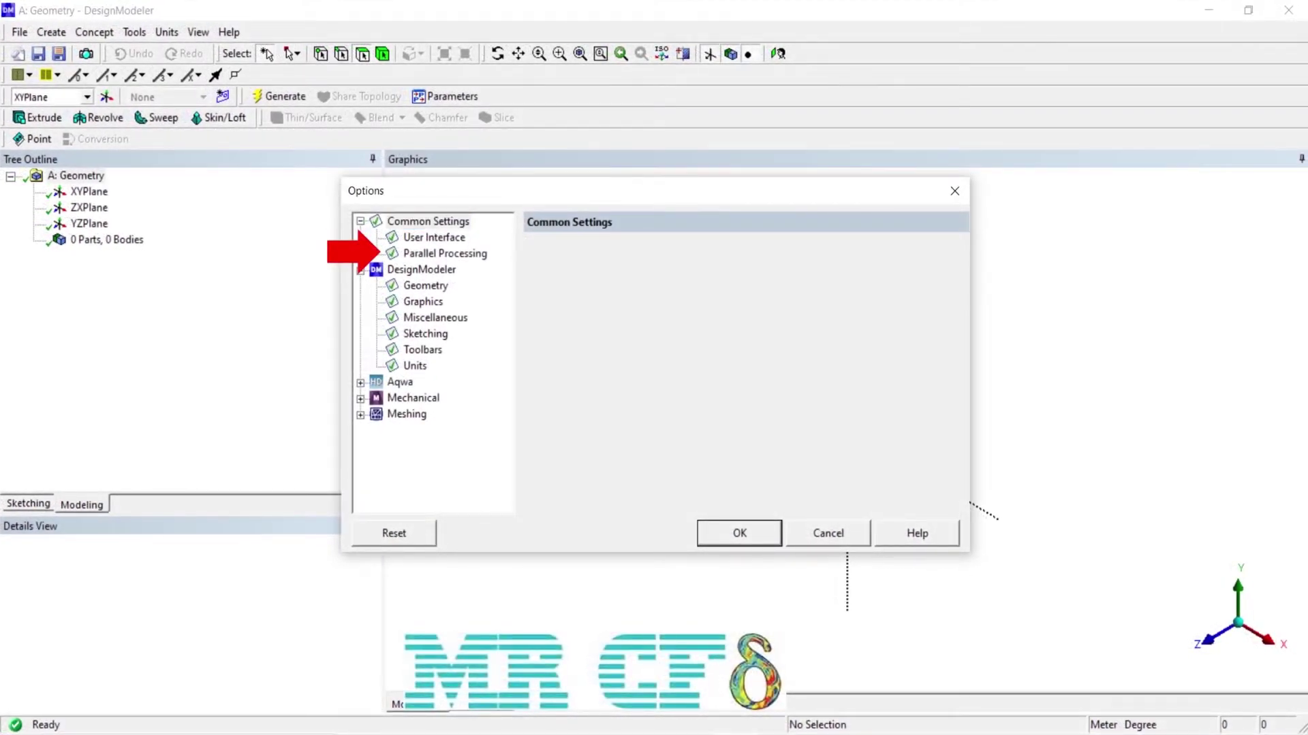
- Open the Parallel Processing options under the common settings and examine the Number of Processors setting
left_click(444, 254)
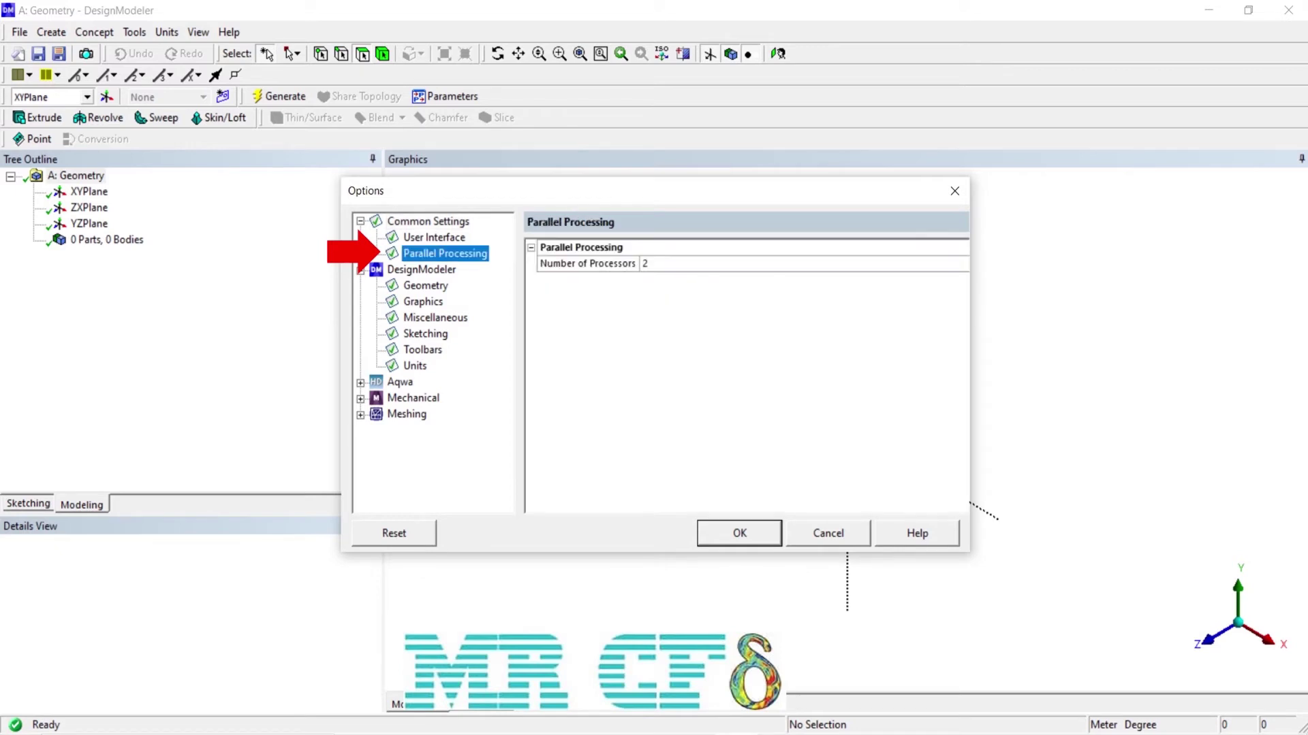
left_click(644, 263)
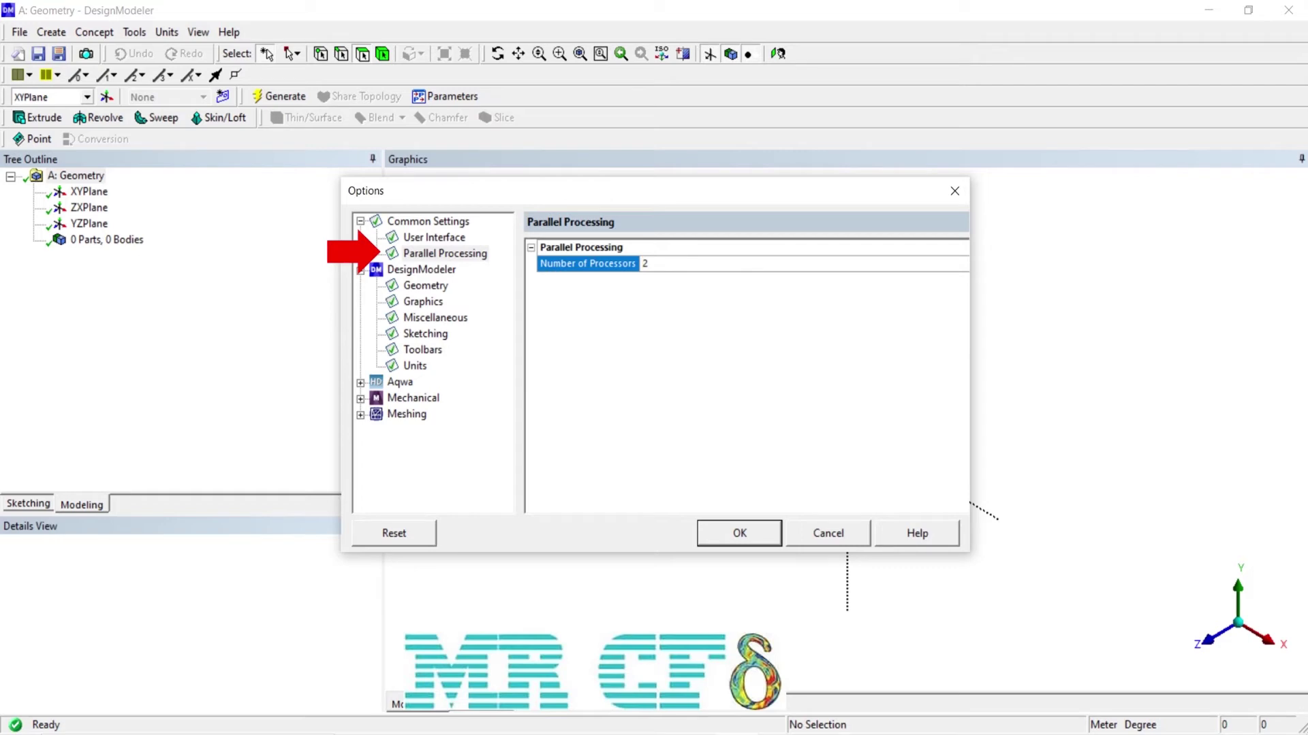
key("Return")
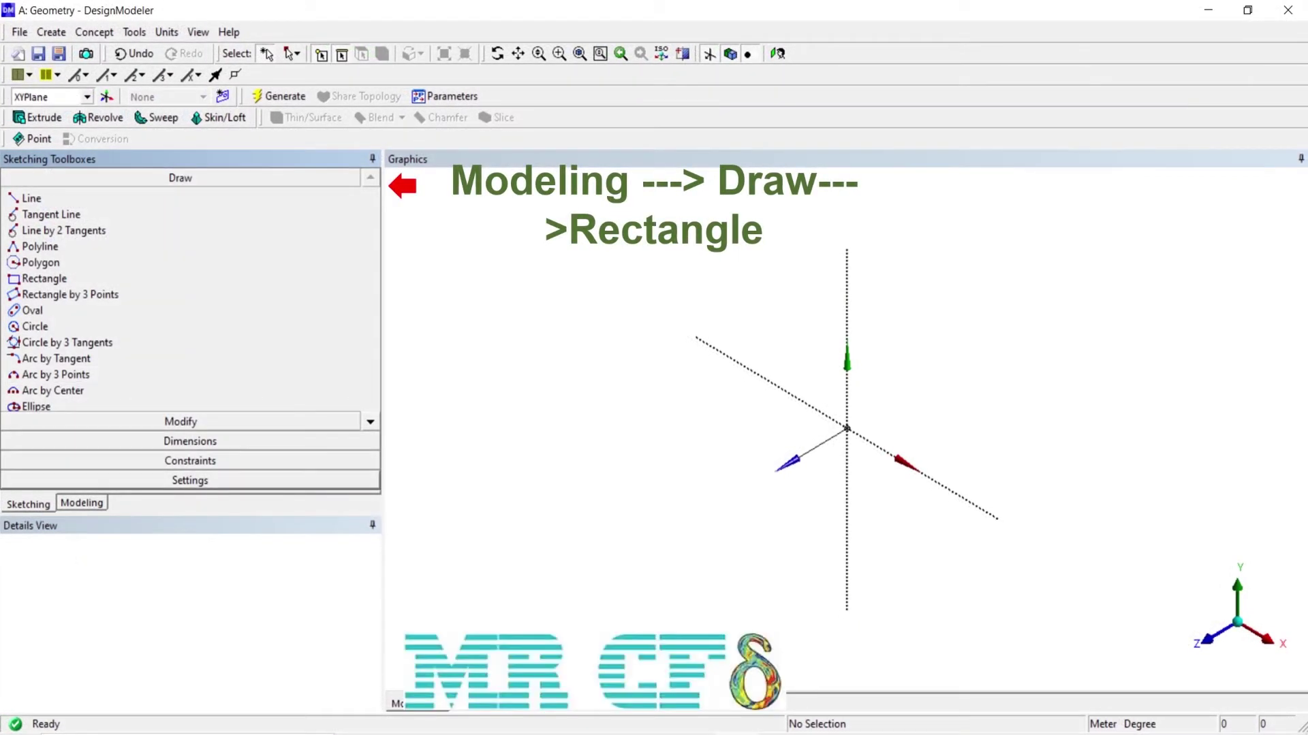
- Sketch a rectangle enclosing the origin on the XYPlane and return to an isometric view
left_click(1208, 639)
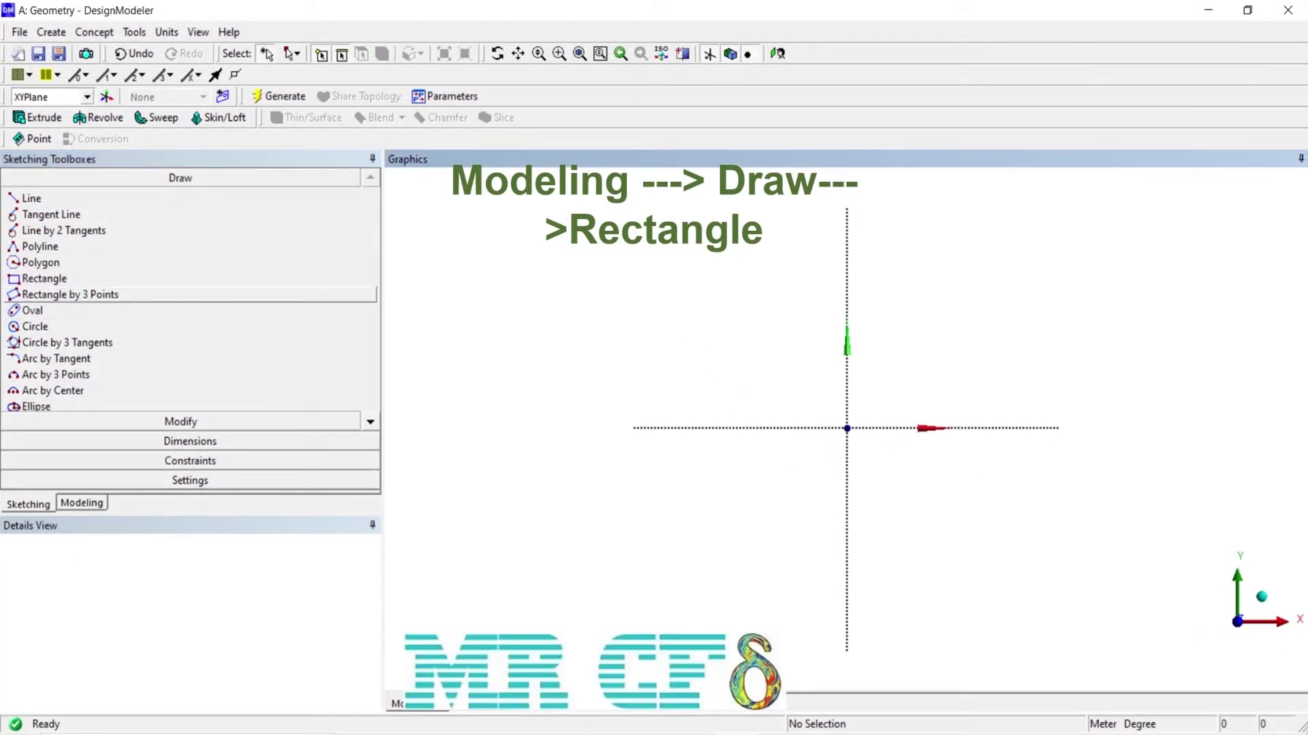
left_click(43, 279)
mouse_move(631, 543)
left_mouse_down()
mouse_move(1055, 291)
mouse_move(1048, 275)
left_mouse_up()
left_click(1261, 596)
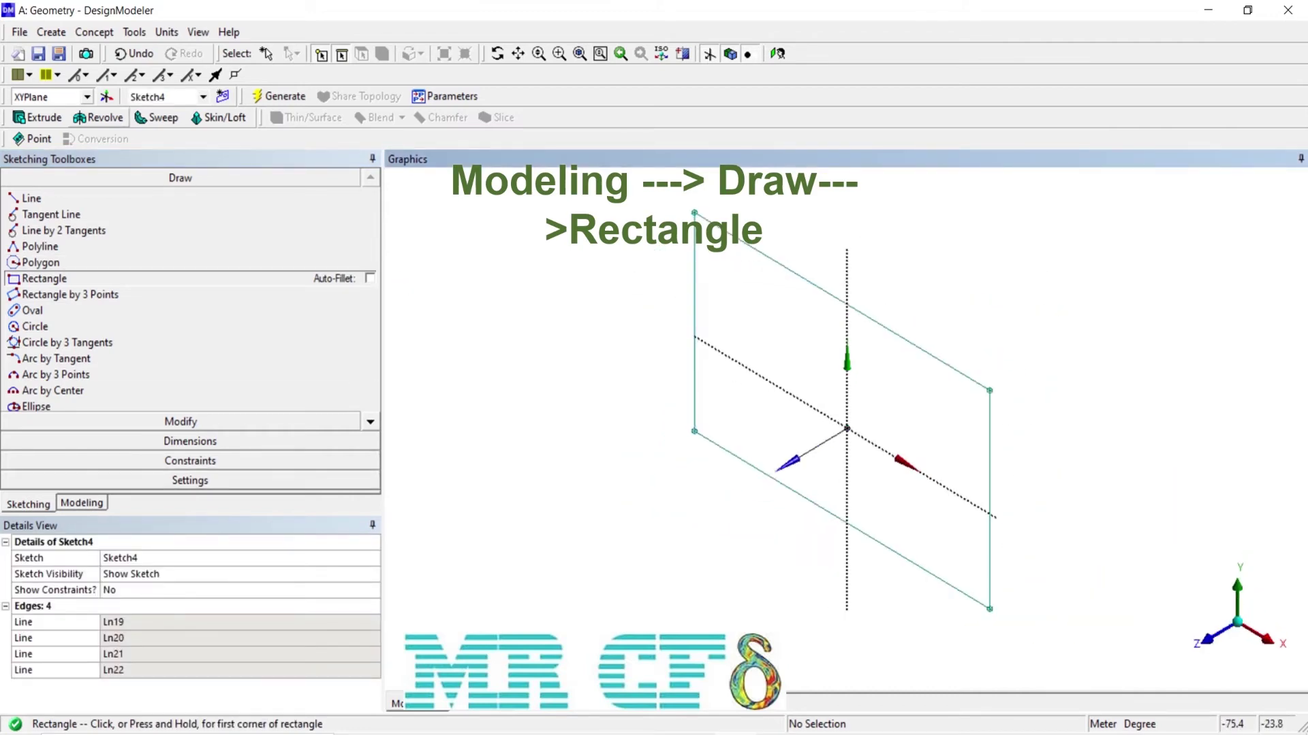
- Extrude the rectangle sketch 1 m in the normal direction as Add Material
left_click(37, 117)
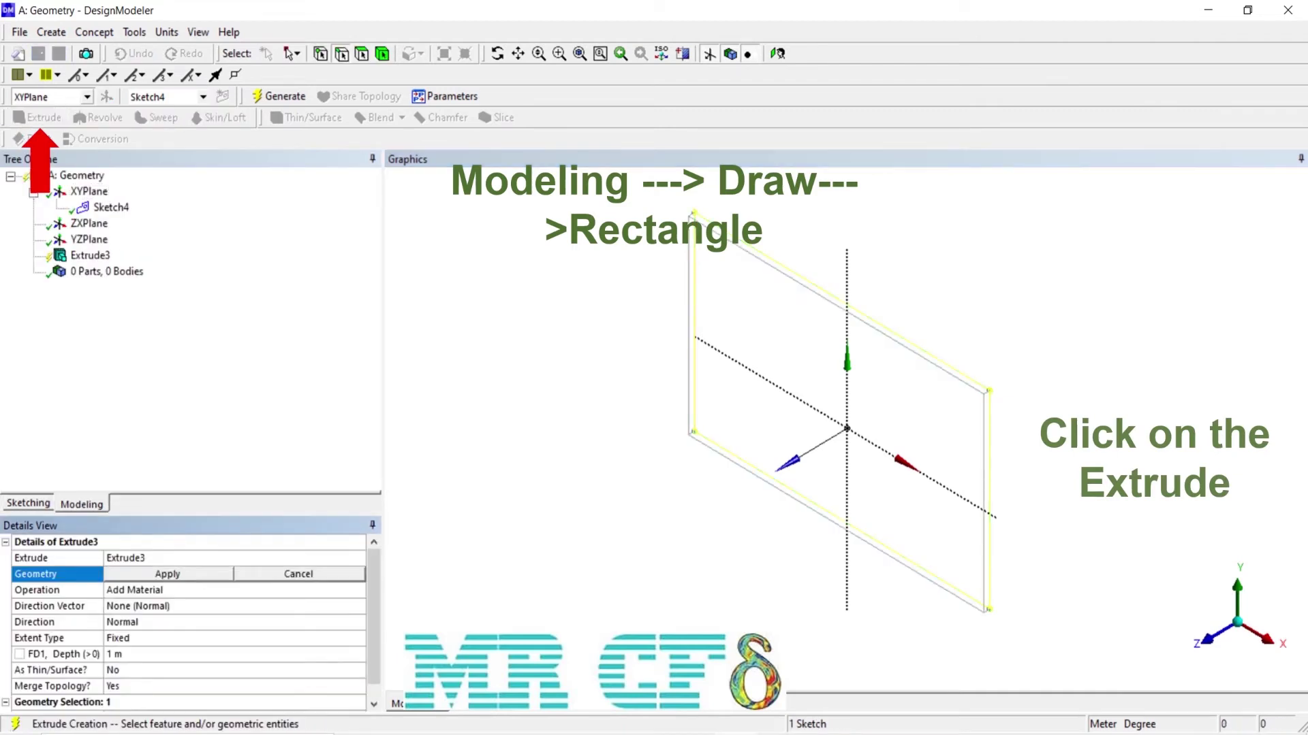
left_click(167, 574)
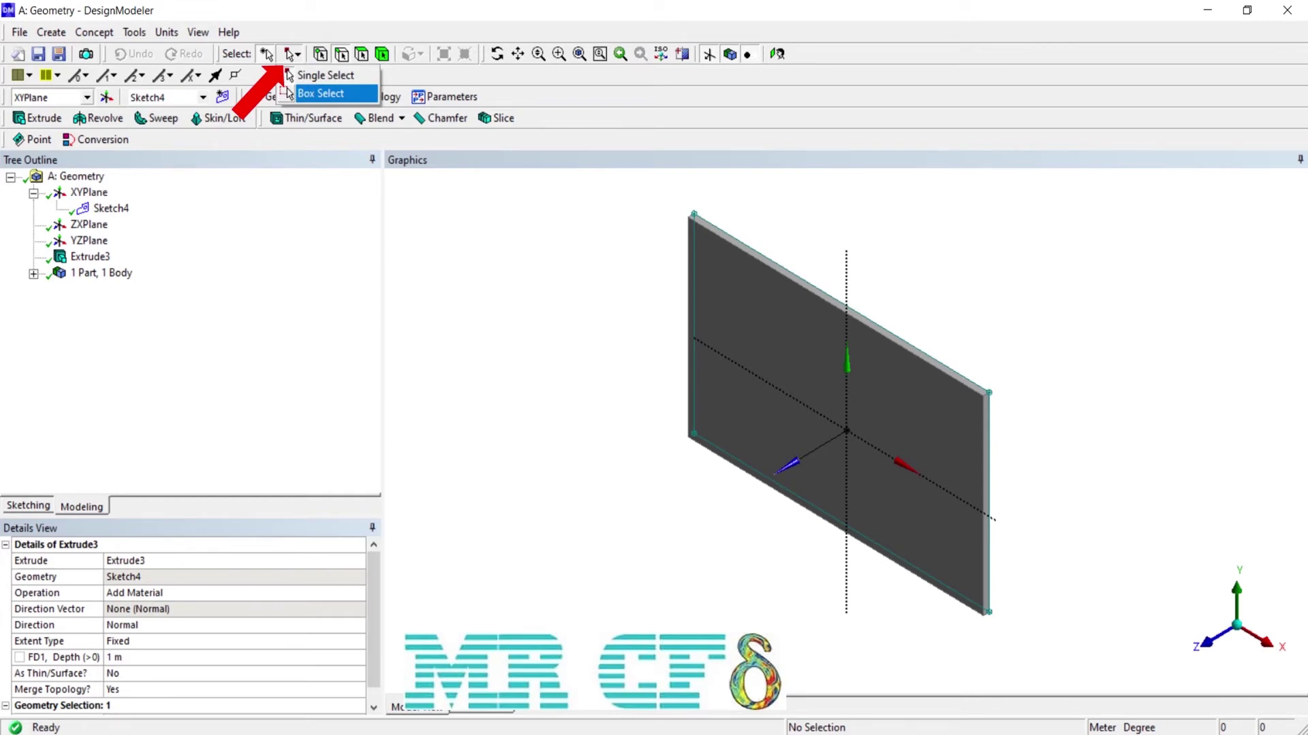
key("Escape")
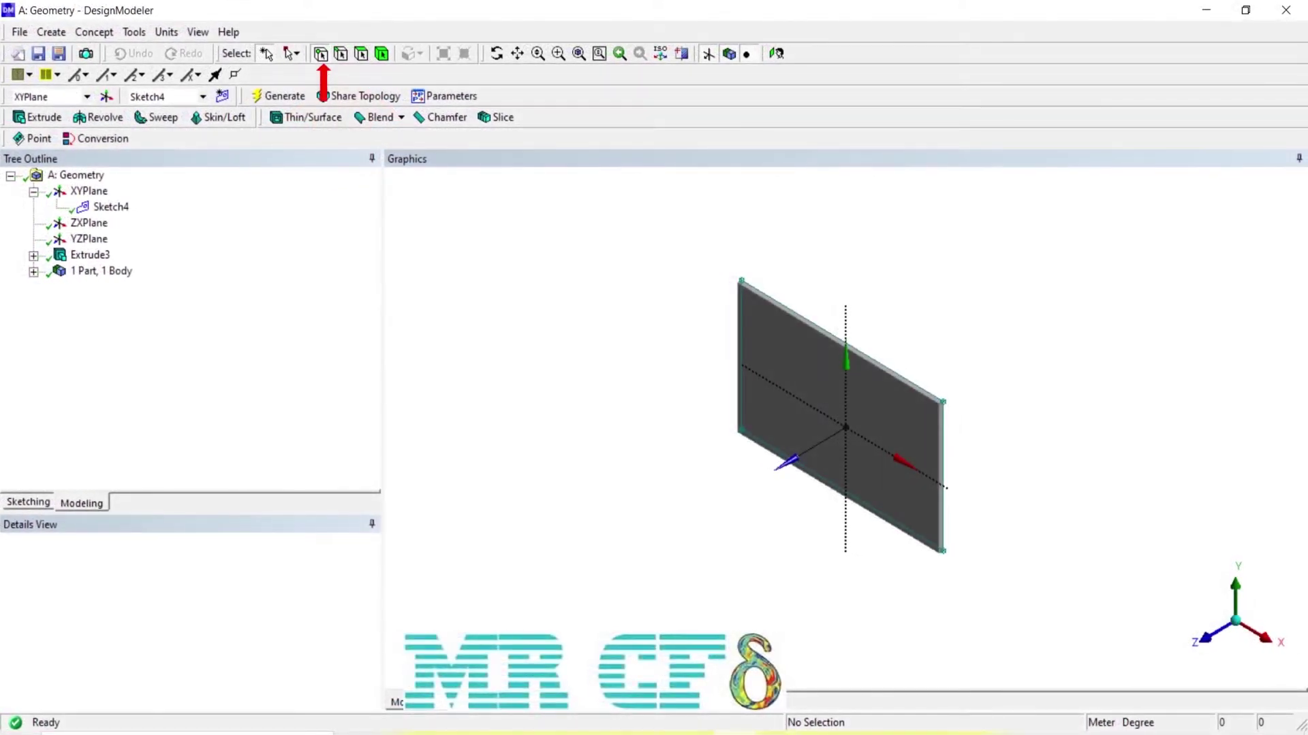
- Select three corner vertices of the plate one at a time, and likewise its left, upper and right edges
left_click(738, 282)
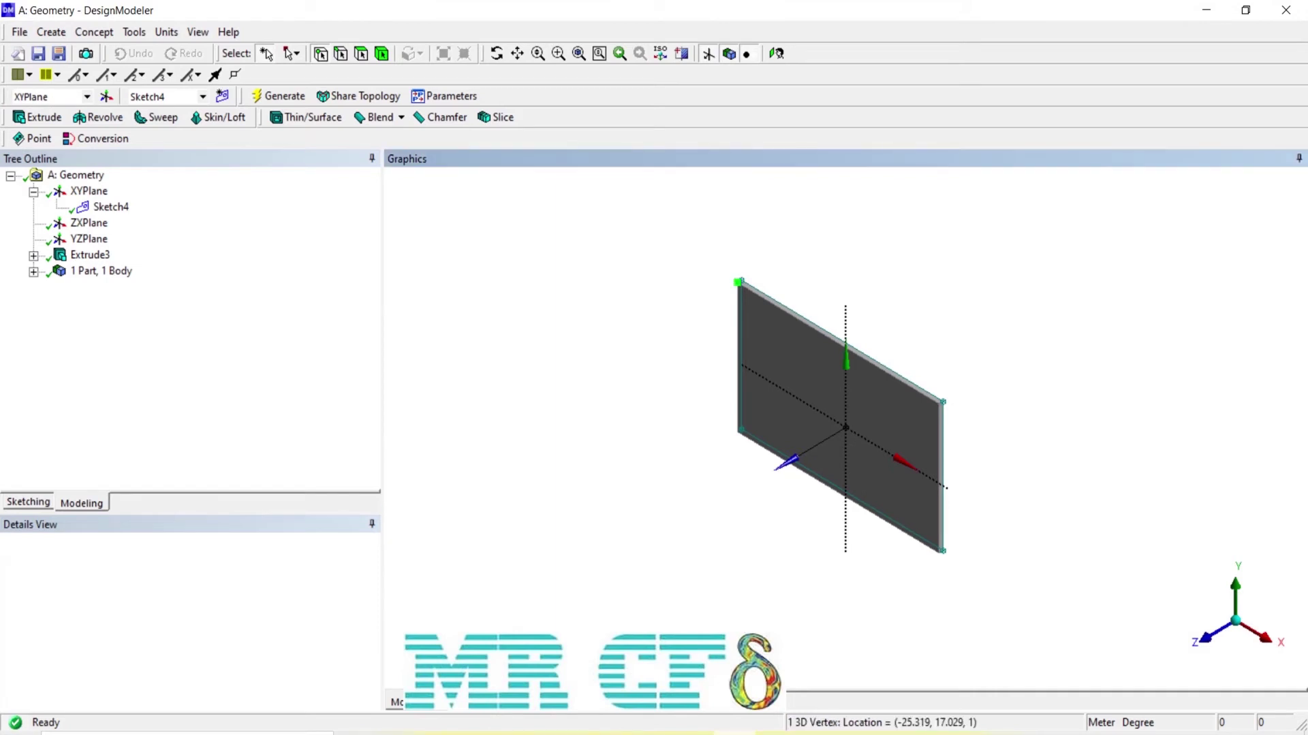
left_click(939, 403)
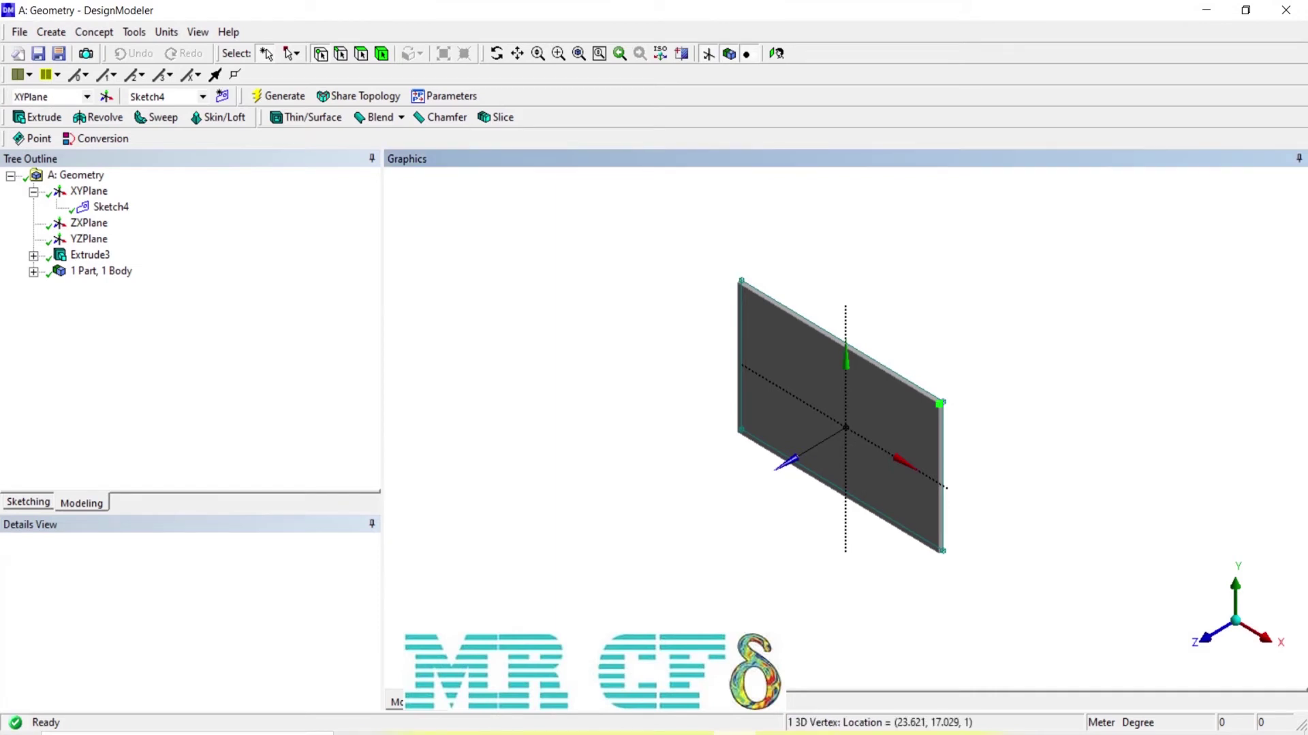
left_click(736, 431)
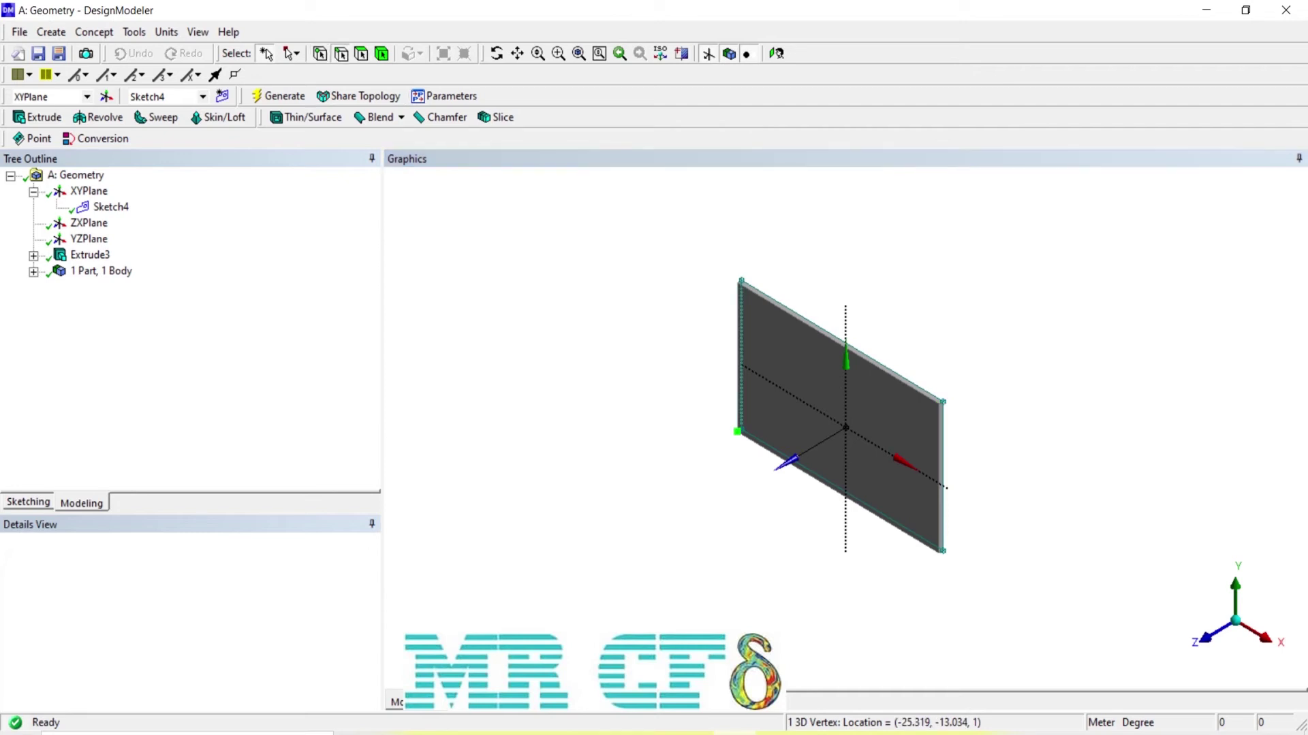
left_click(739, 357)
left_click(790, 316)
left_click(939, 477)
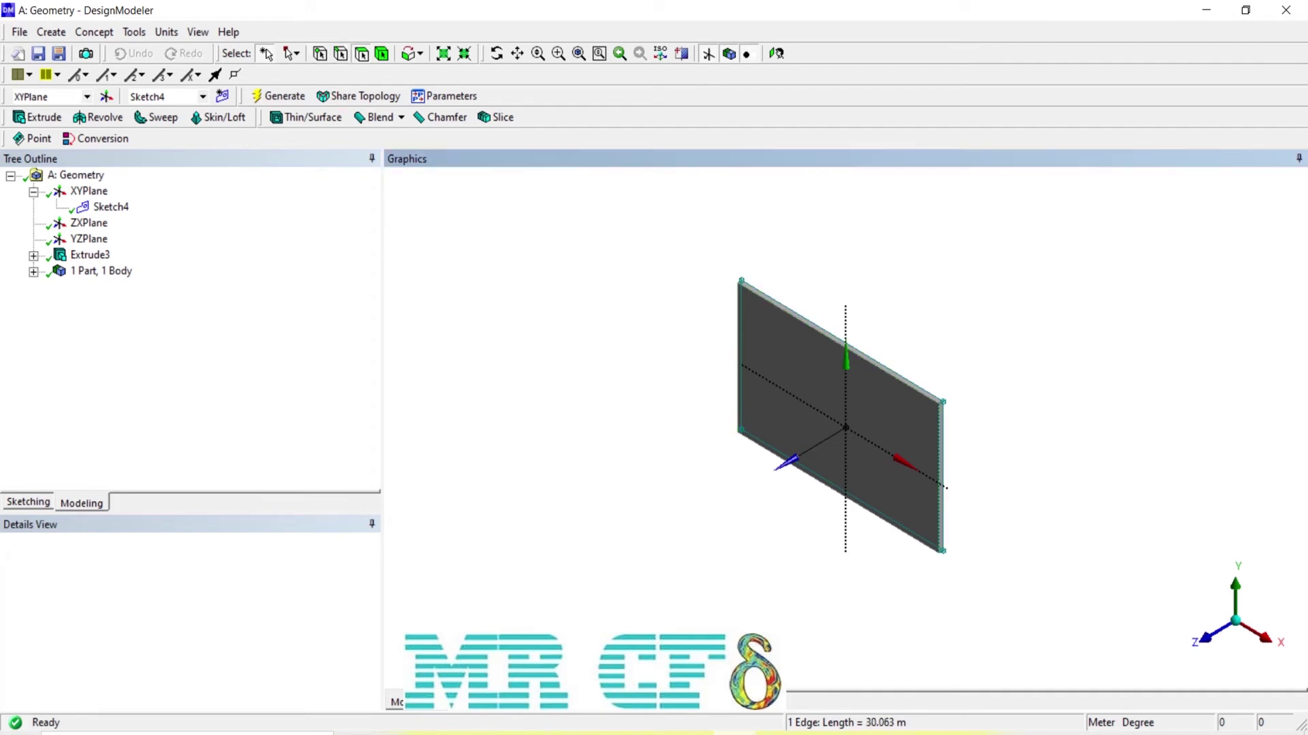
- Select the plate's side, front and top faces individually, and the whole body using the body selection filter
left_click(939, 485)
left_click(944, 486)
left_click(885, 422)
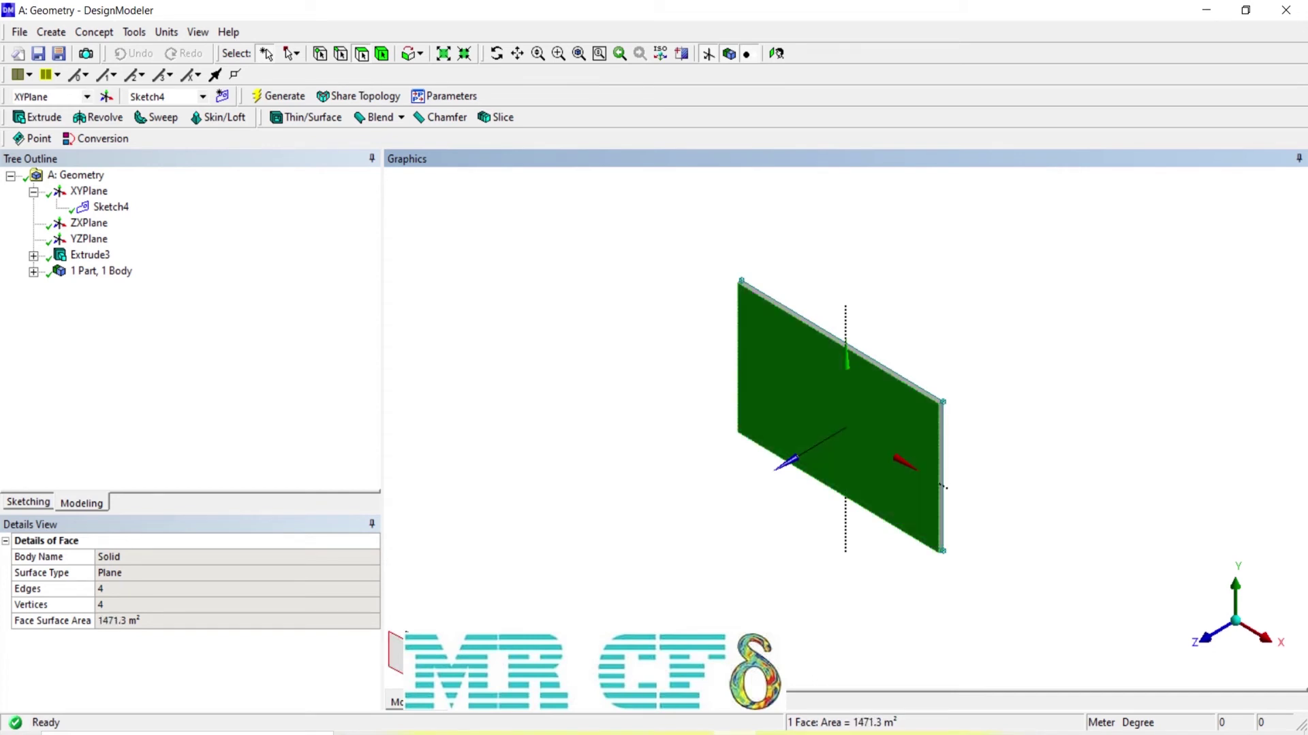
left_click(896, 374)
left_click(381, 53)
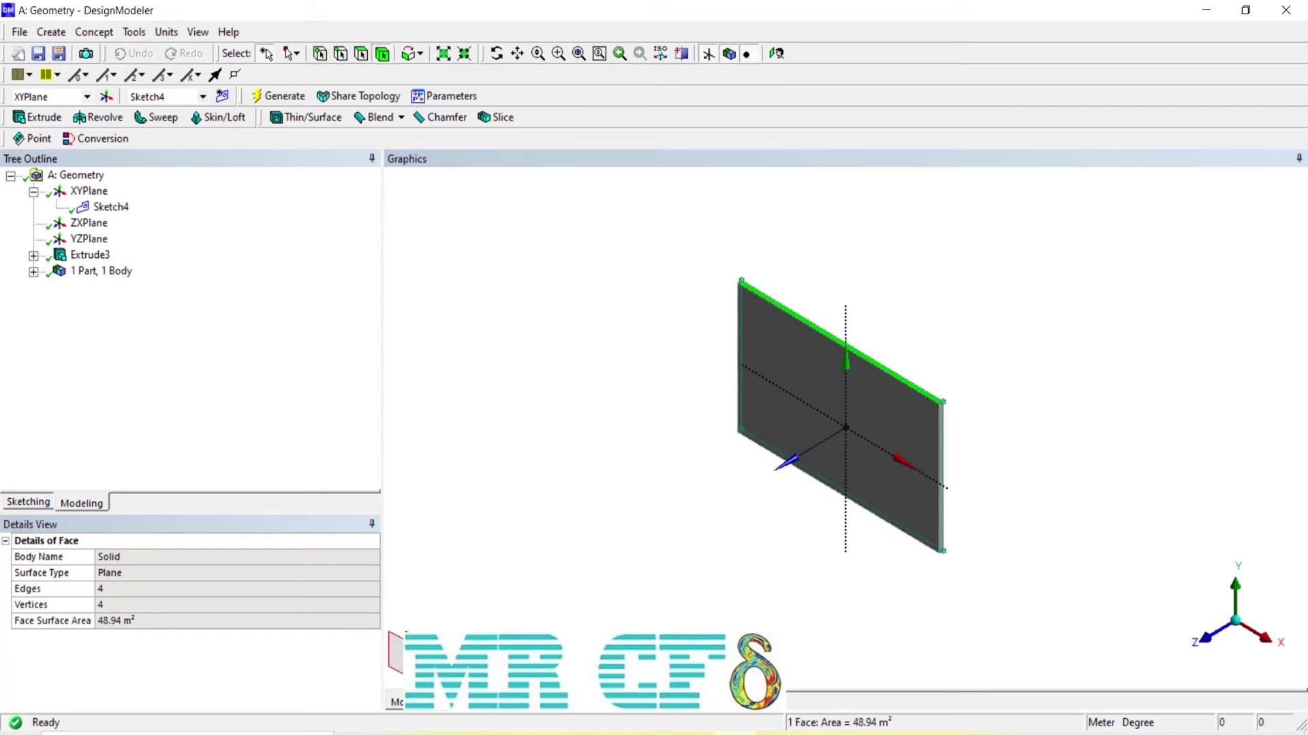
left_click(821, 388)
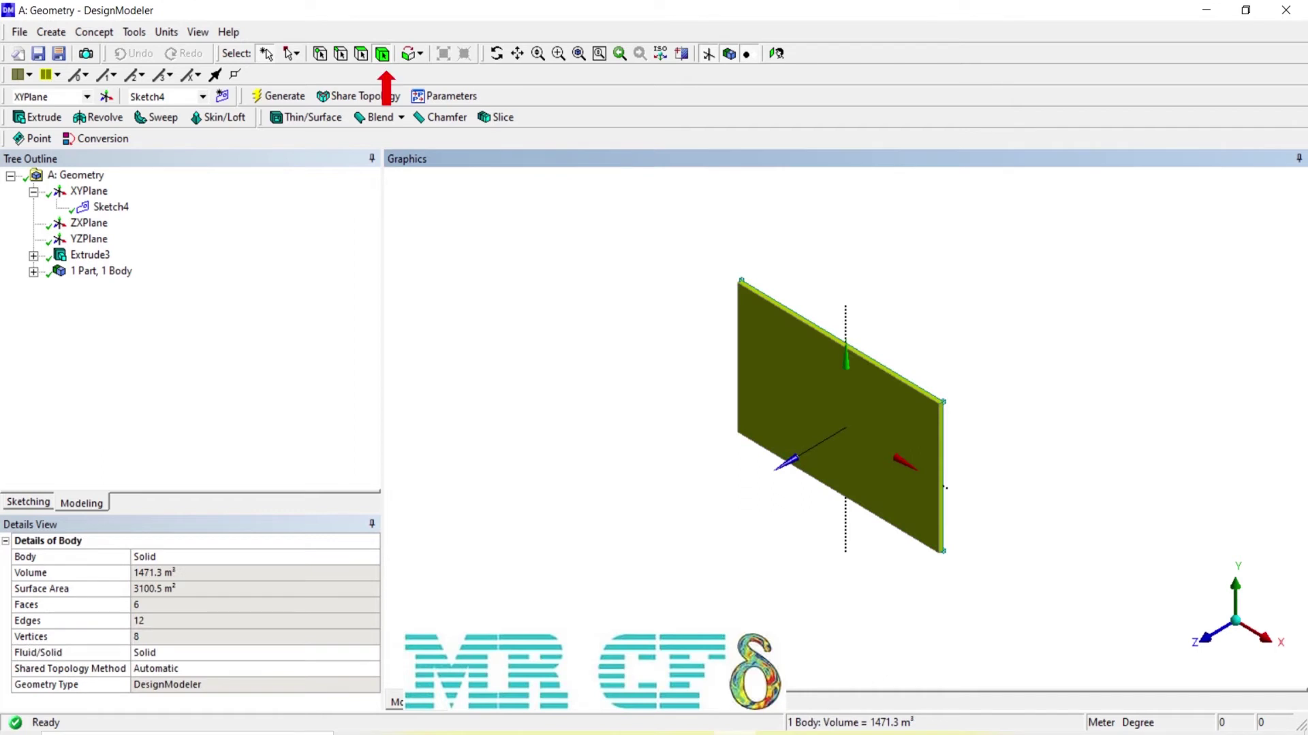
left_click(946, 487)
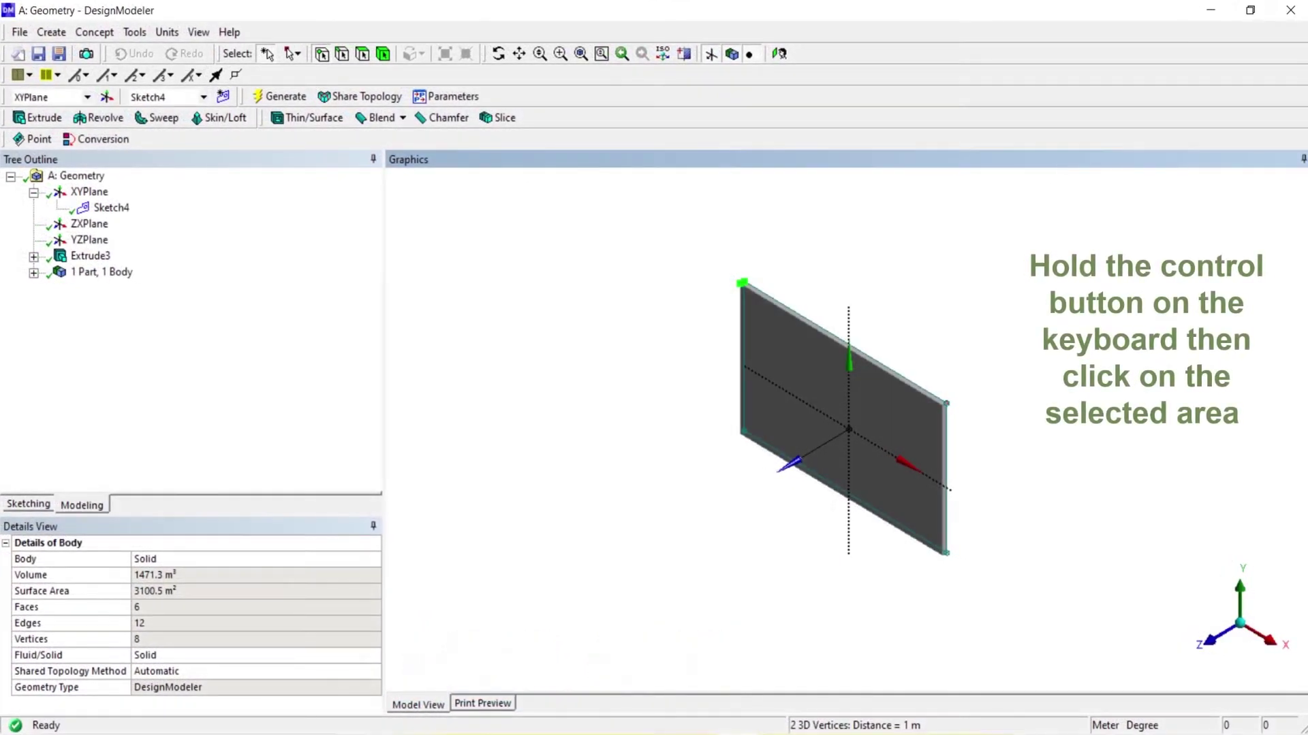
- Select the plate's upper corner vertices together, and as a separate multiple selection its left, upper and lower edges, clearing it at the end
left_click(946, 403, "ctrl")
left_click(944, 405, "ctrl")
left_click(342, 53)
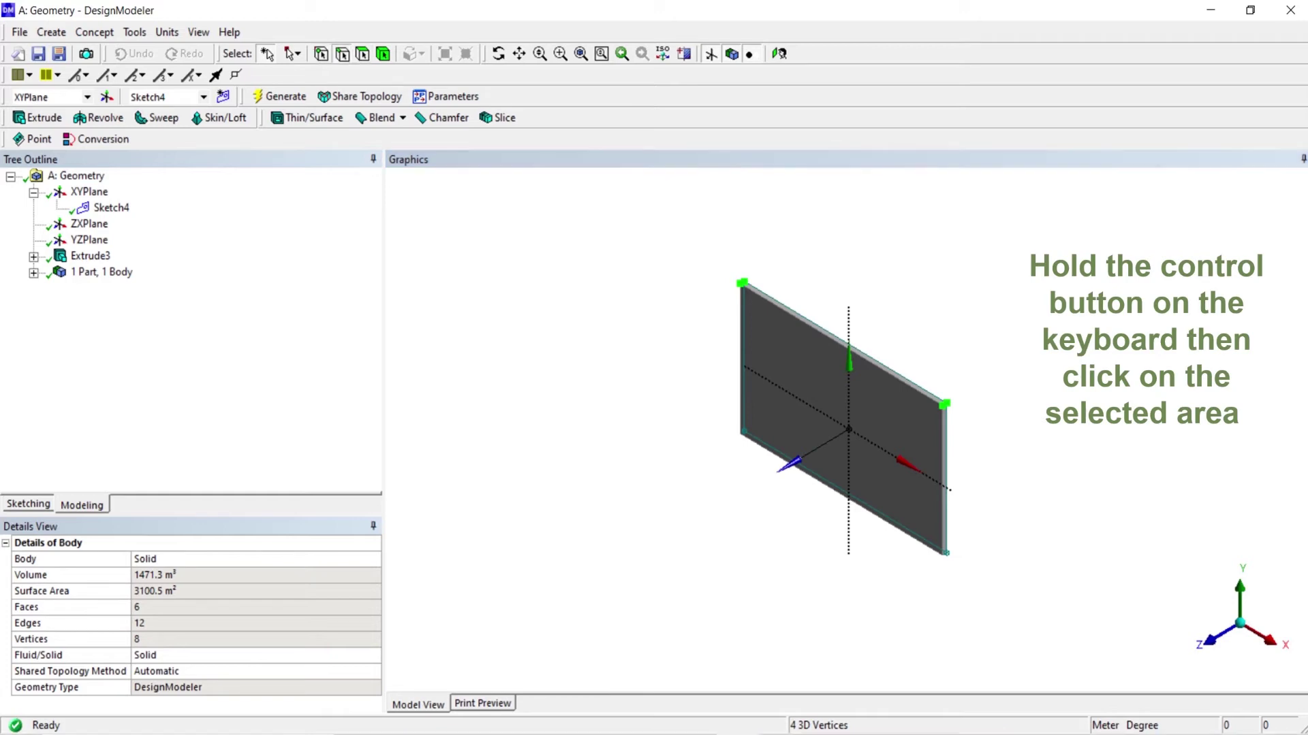
left_click(740, 359)
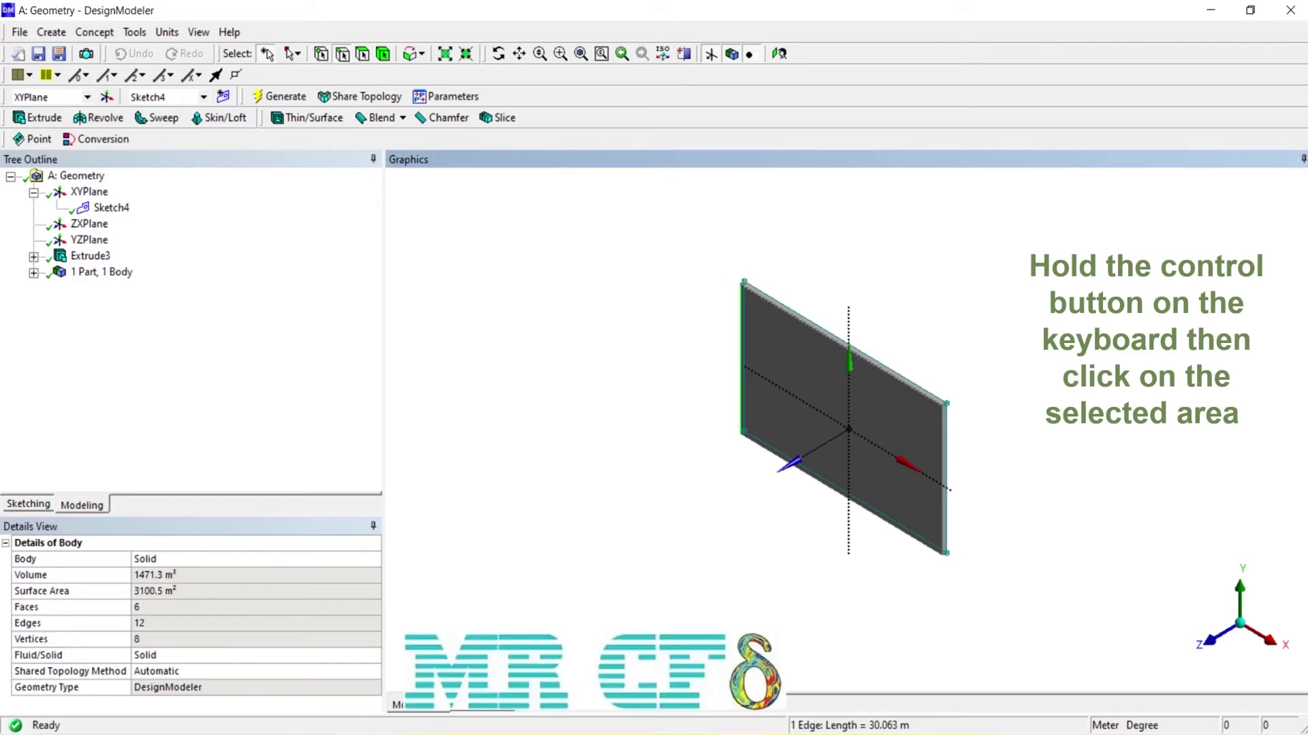
left_click(818, 331, "ctrl")
left_click(817, 325, "ctrl")
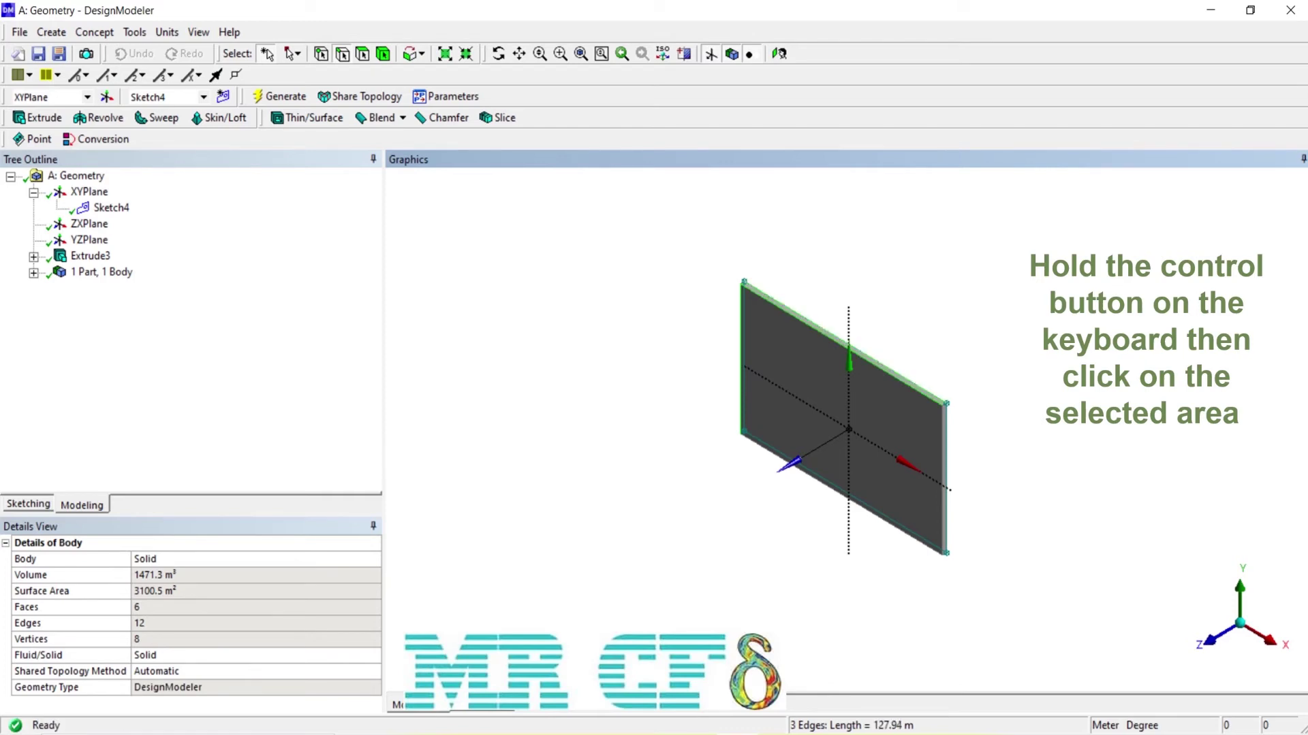
left_click(845, 495, "ctrl")
key("Escape")
- Select the plate's front, right side and top faces together with the face filter, and clear the selection
left_click(363, 54)
left_click(841, 417, "ctrl")
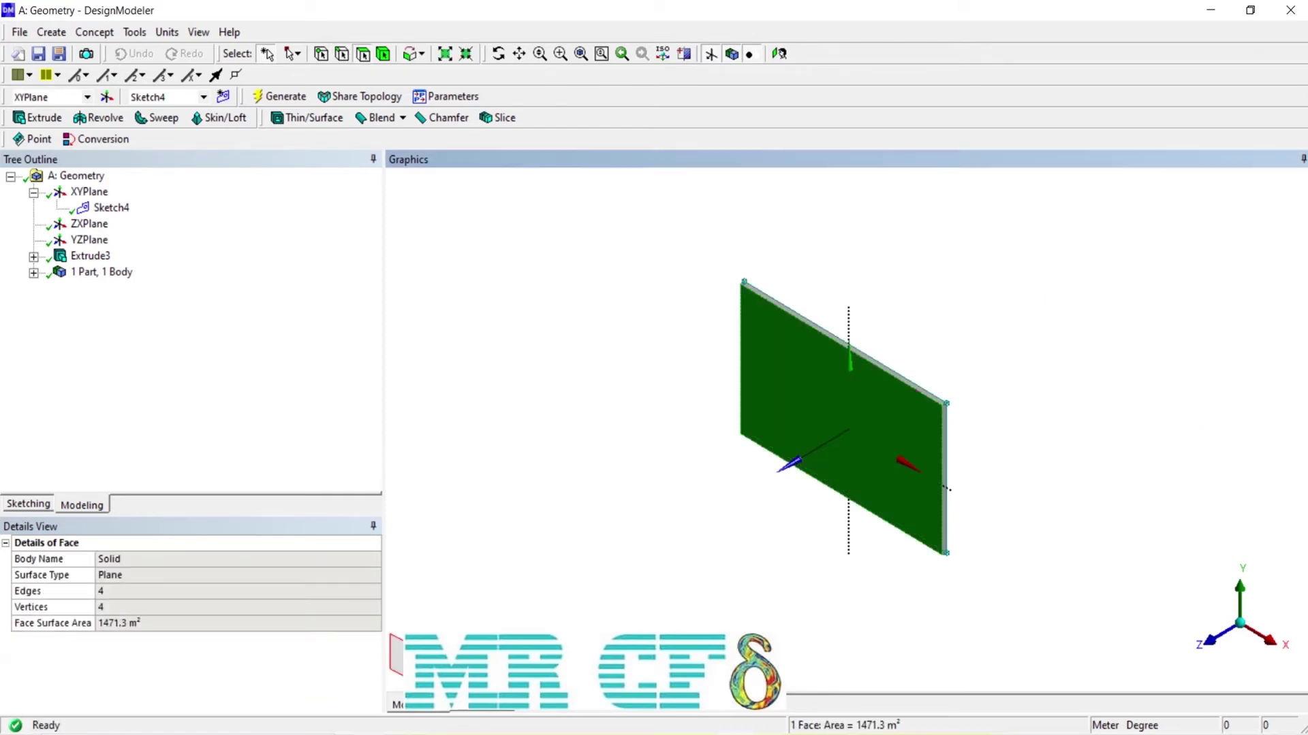
left_click(945, 489, "ctrl")
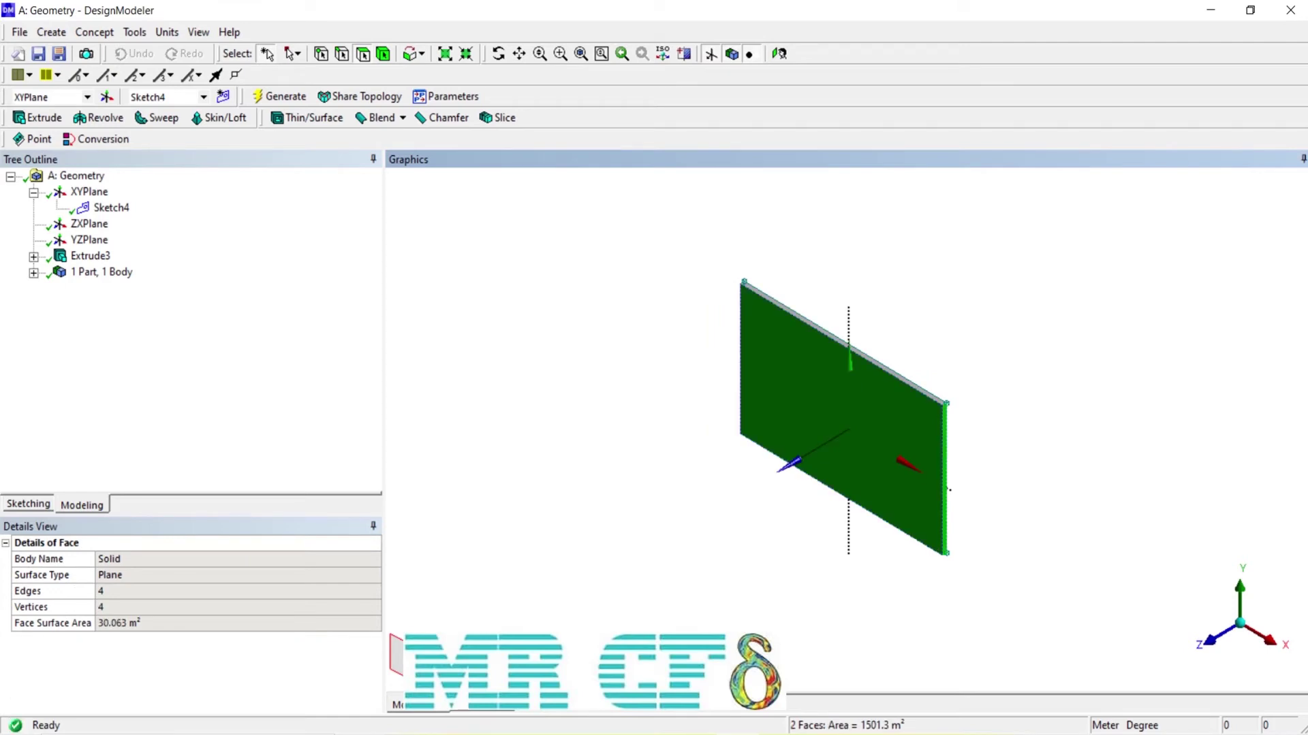
left_click(885, 370, "ctrl")
key("Escape")
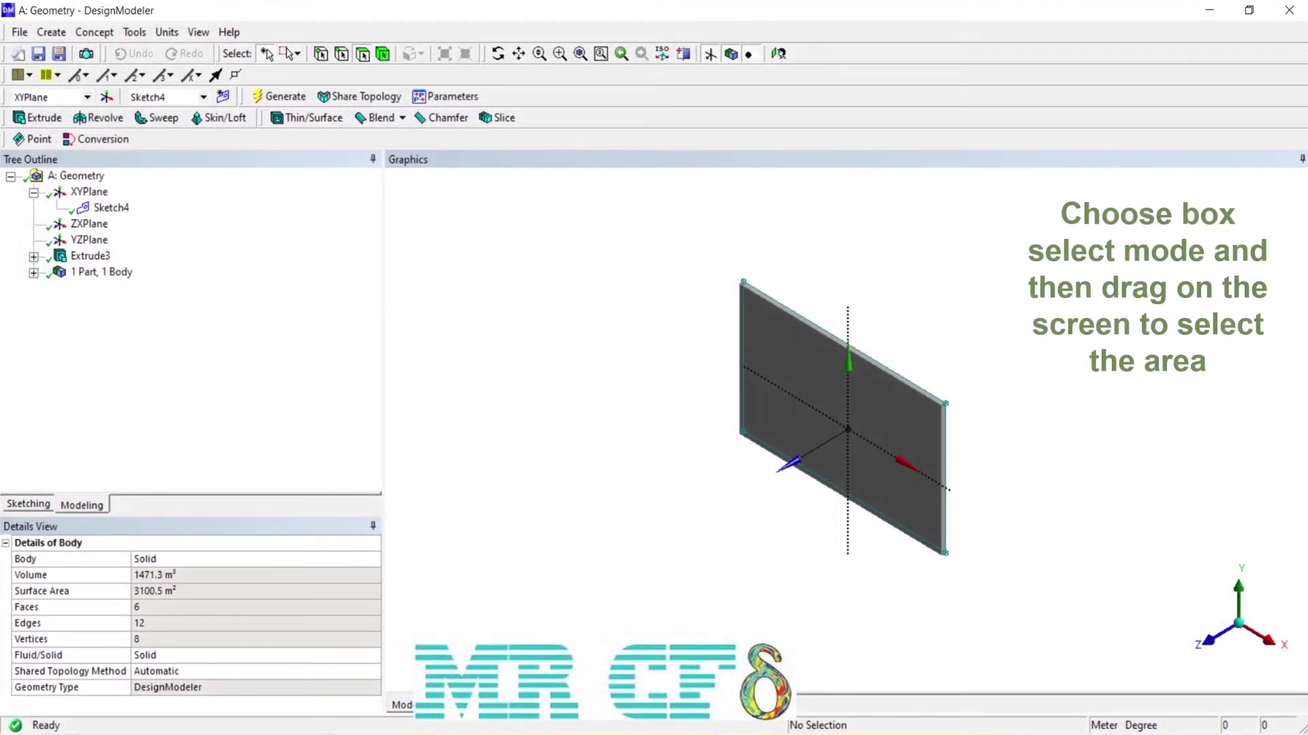
- Box-select the entire plate with the vertex, edge, face and body filters in turn, and clear the selection
left_click(320, 54)
left_click_drag(625, 204, 1056, 609)
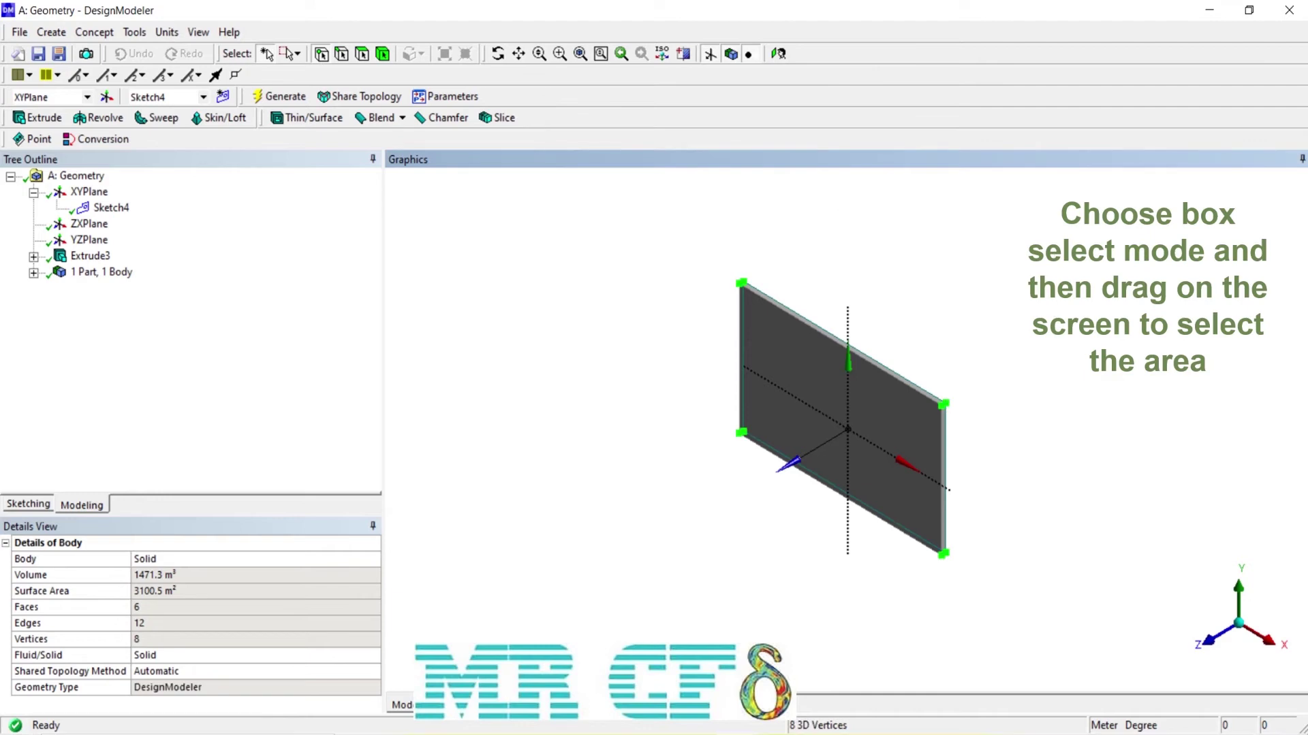
left_click_drag(637, 216, 1066, 601)
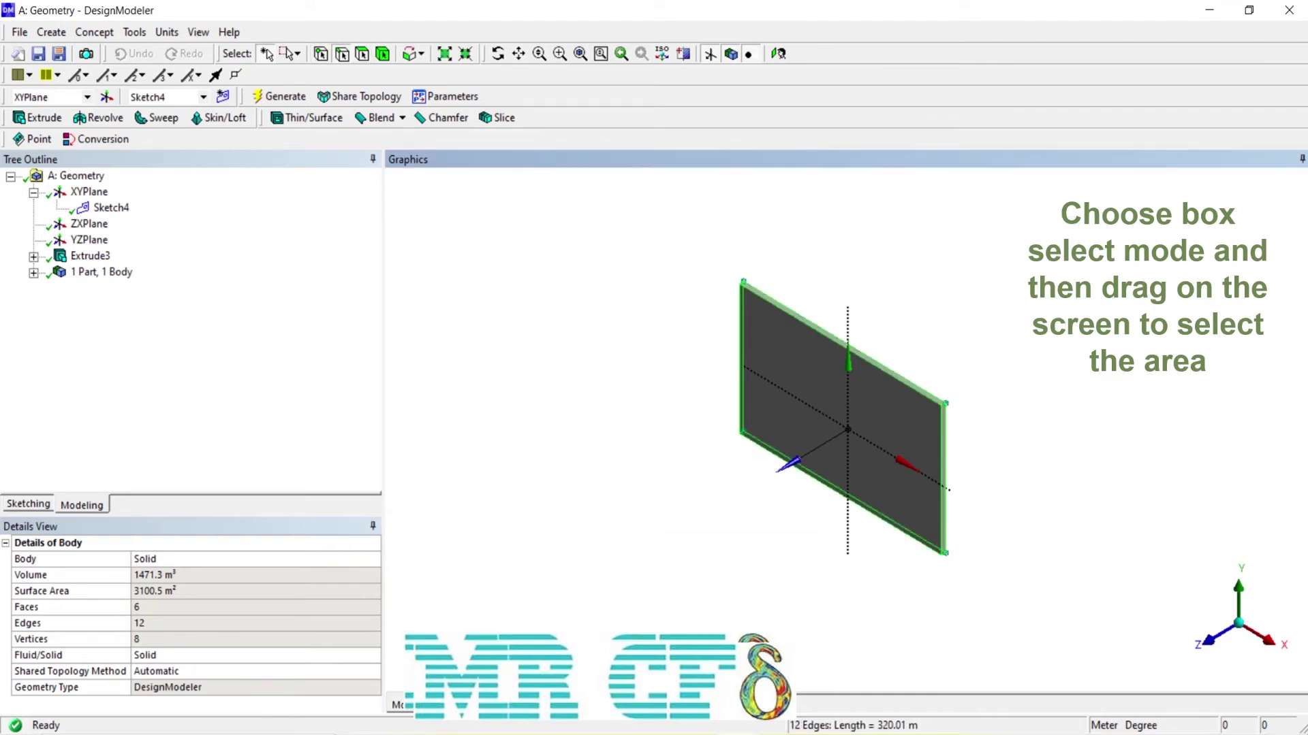
left_click_drag(643, 203, 1032, 597)
key("ctrl+b")
left_click_drag(648, 209, 1143, 628)
key("Escape")
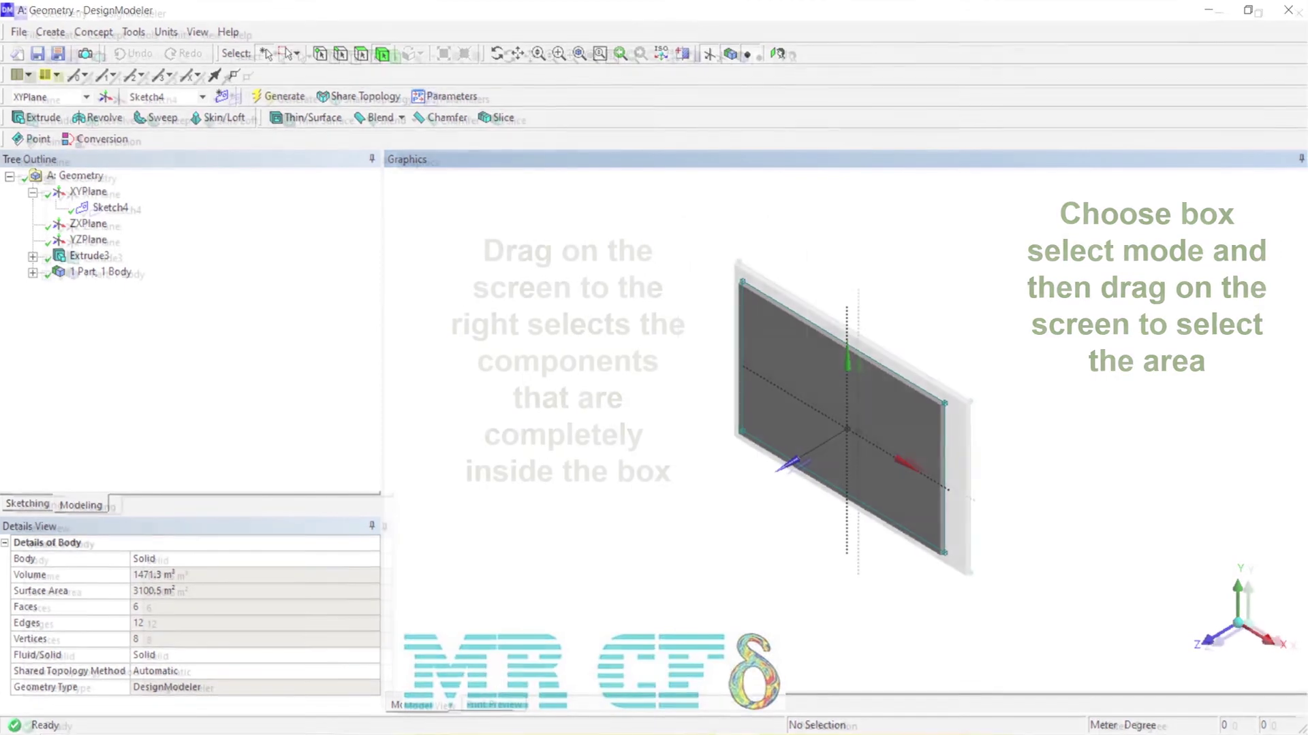
- Compare box-selecting edges around the plate's upper-left corner in the rightward and leftward directions, clearing each selection
left_click_drag(665, 219, 803, 345)
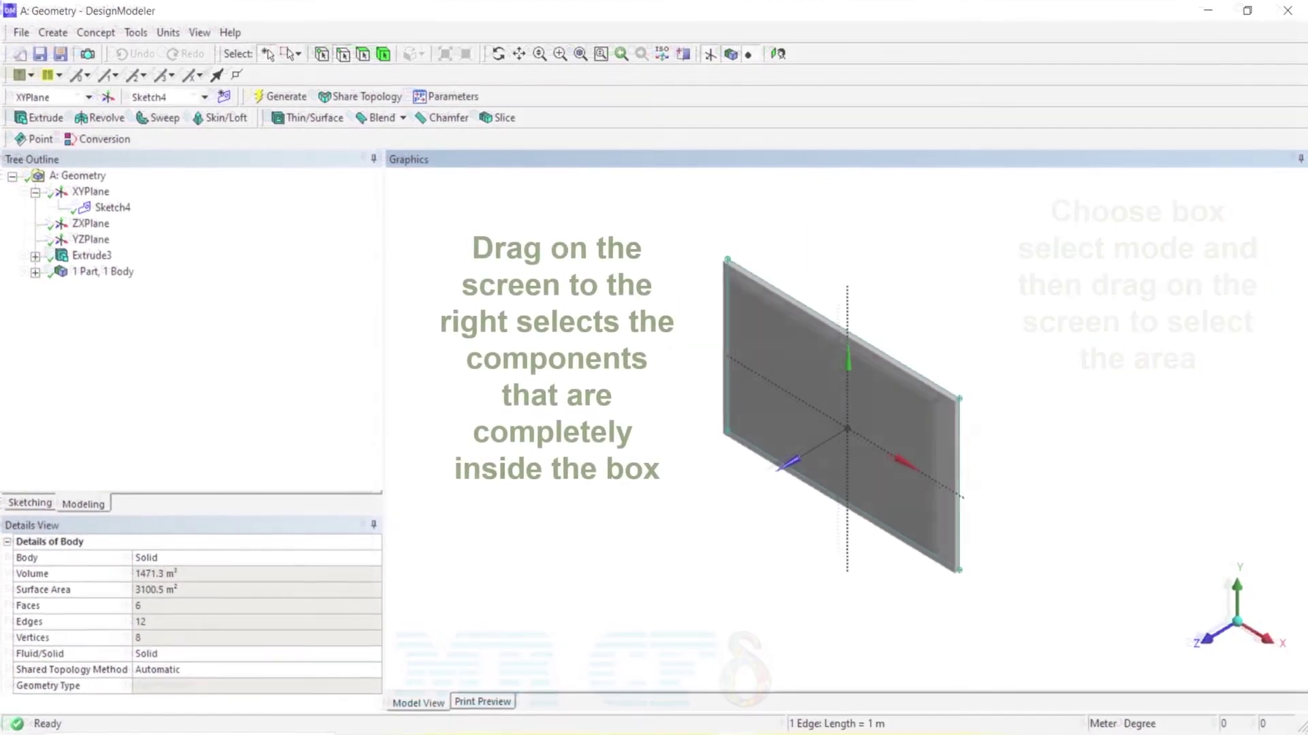
key("Escape")
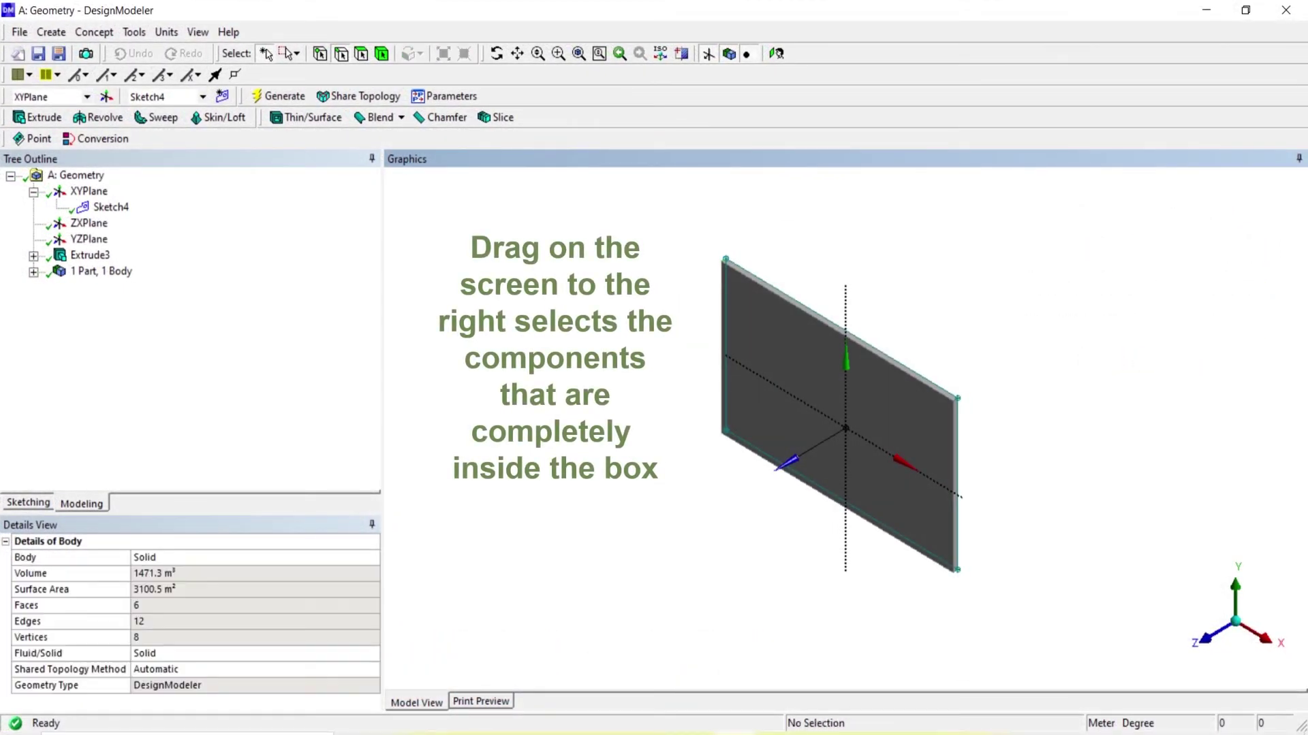
left_click_drag(771, 377, 654, 175)
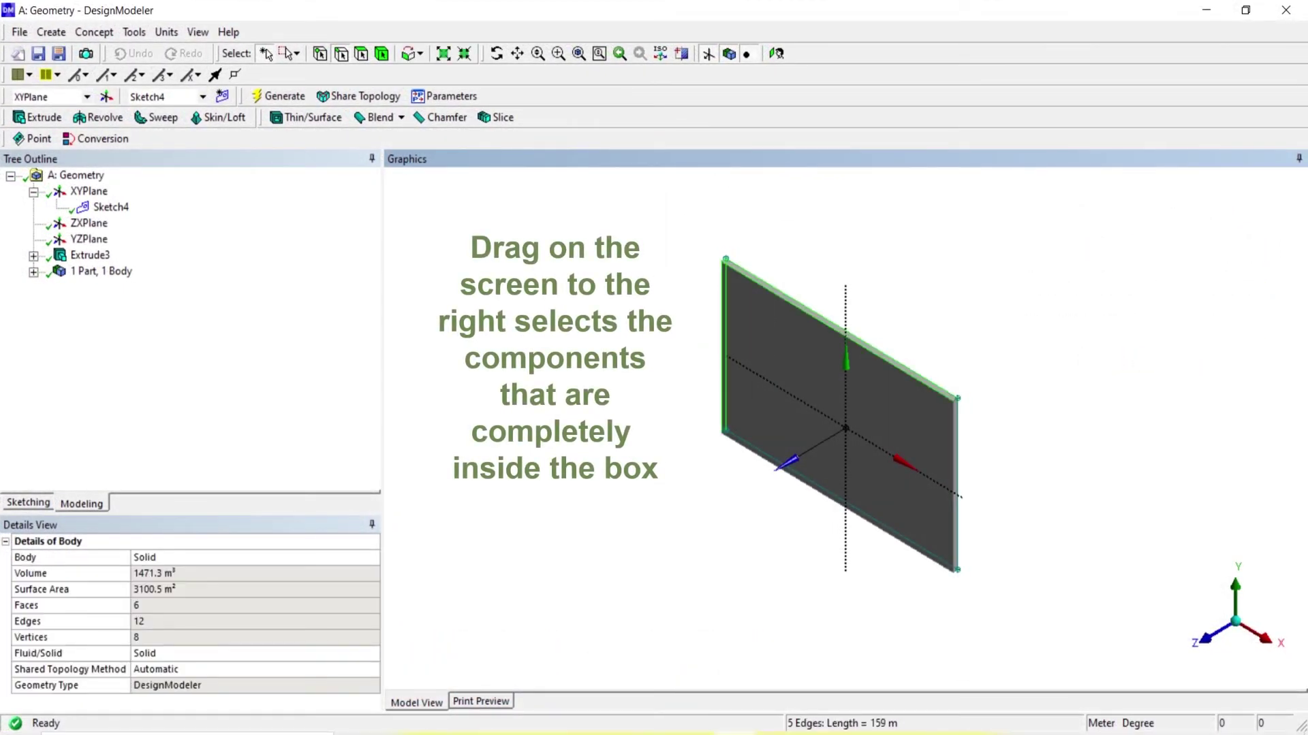
key("Escape")
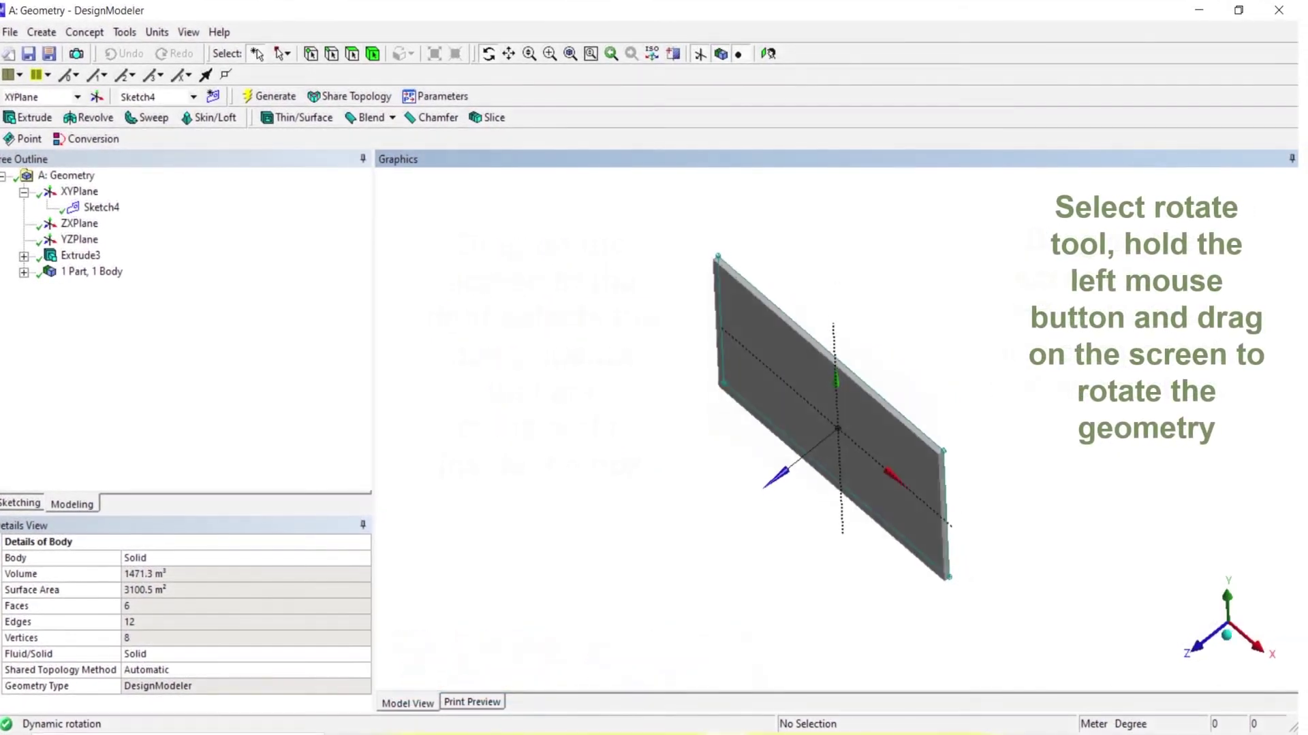
- Try the view tools on the plate: rotate it, pan it sideways, zoom it, and magnify chosen areas with Box Zoom
mouse_move(688, 361)
left_mouse_down()
mouse_move(681, 416)
mouse_move(715, 320)
mouse_move(715, 382)
mouse_move(687, 424)
mouse_move(640, 433)
mouse_move(688, 368)
mouse_move(640, 385)
mouse_move(695, 293)
left_mouse_up()
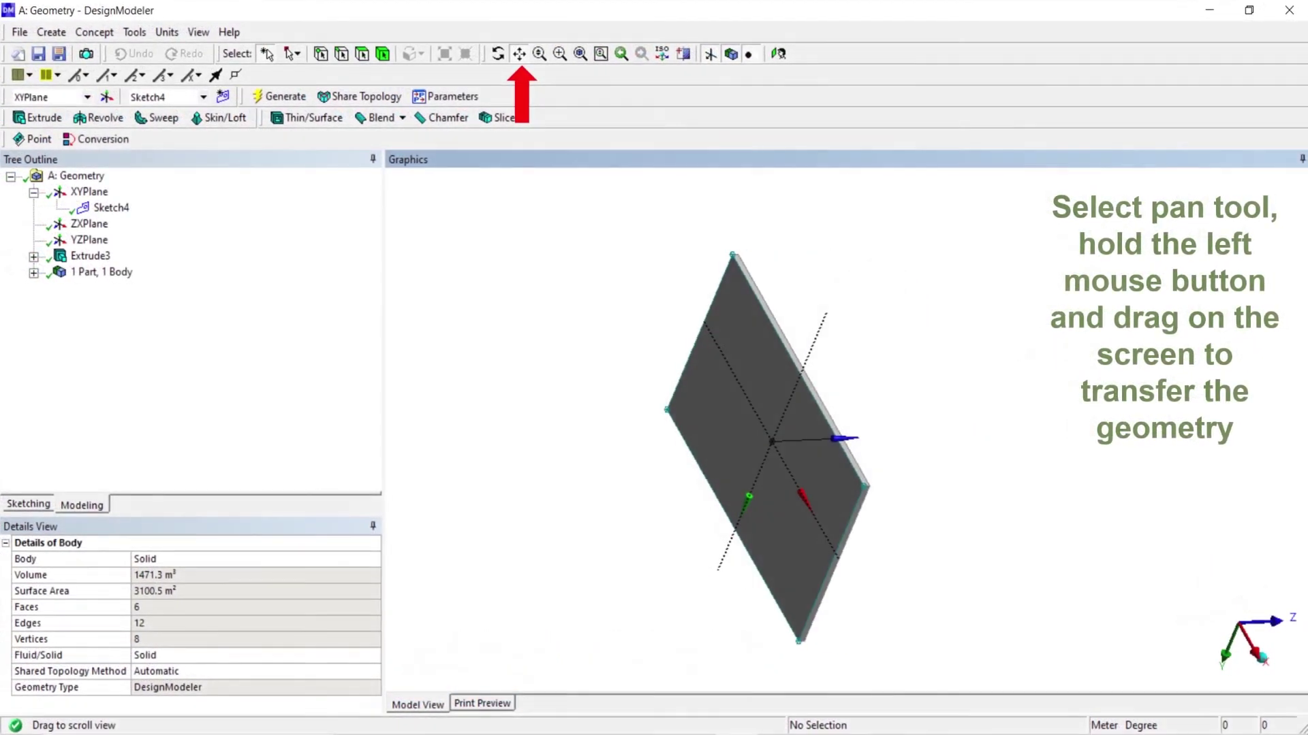
left_click_drag(771, 442, 861, 444)
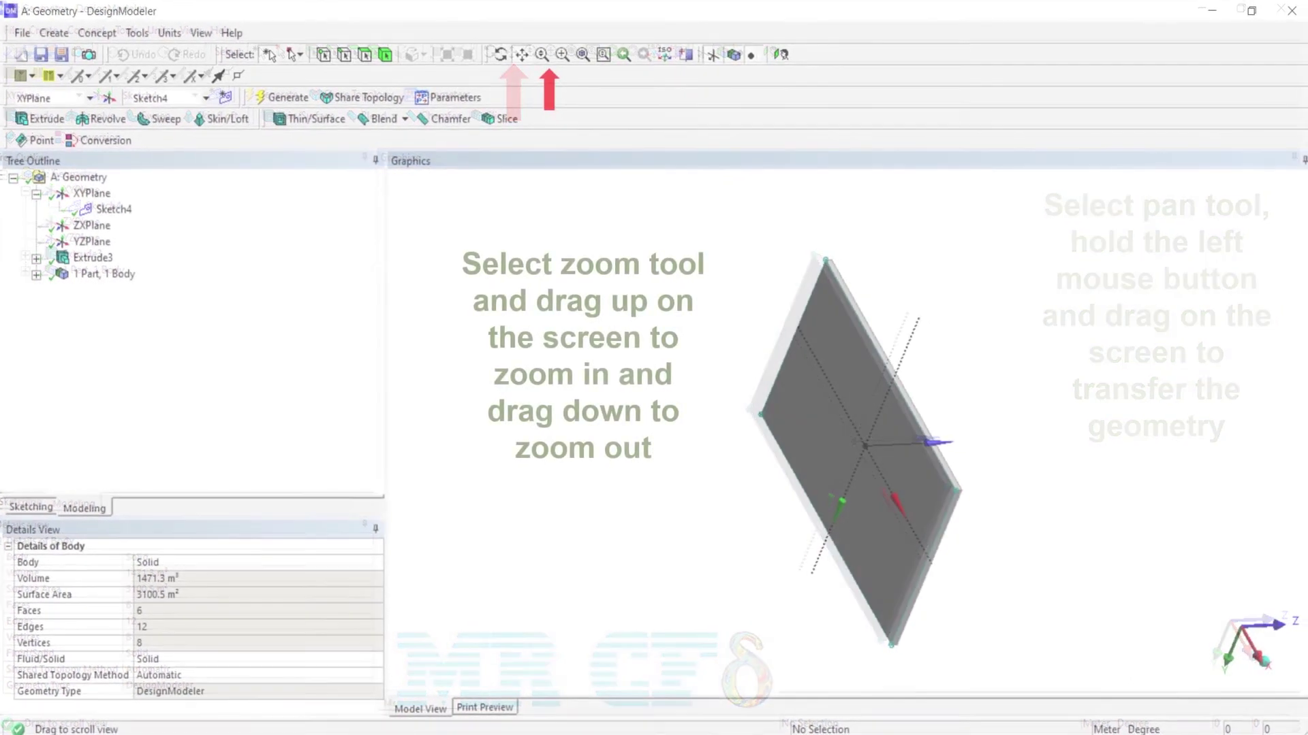
left_click(540, 54)
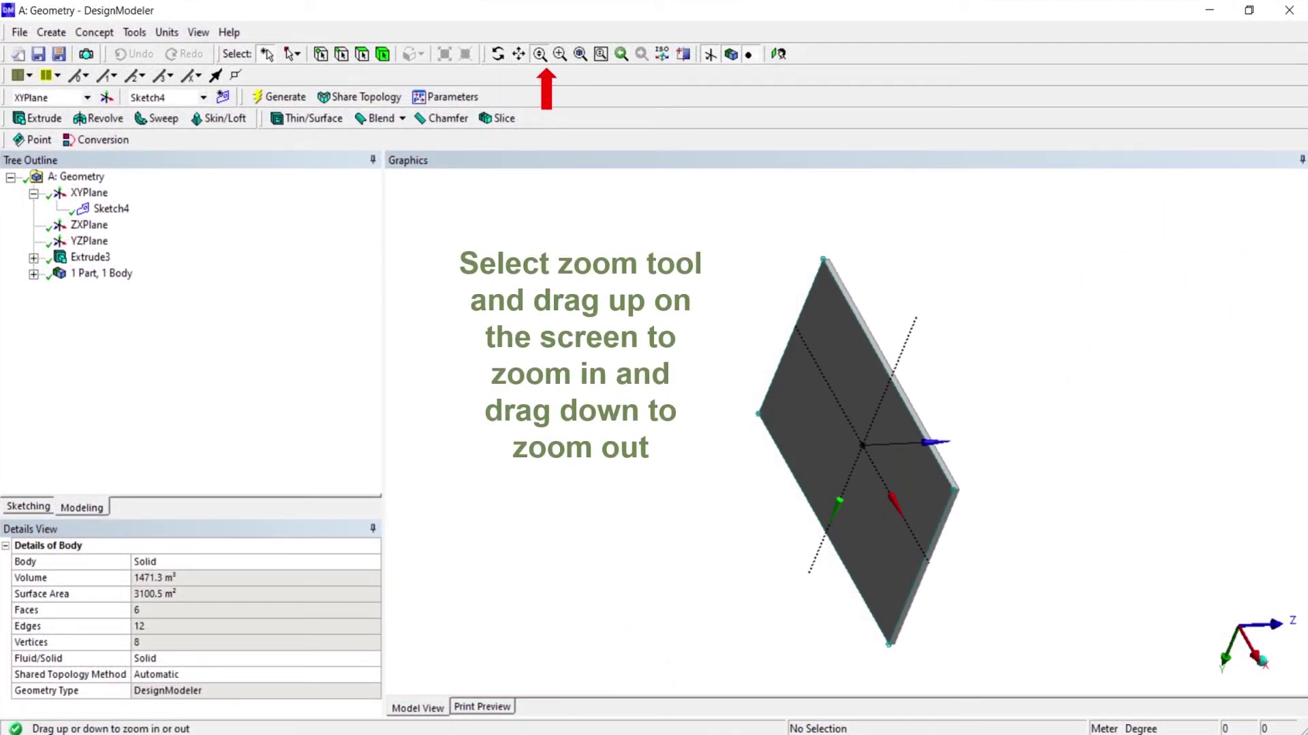
left_click_drag(846, 491, 846, 402)
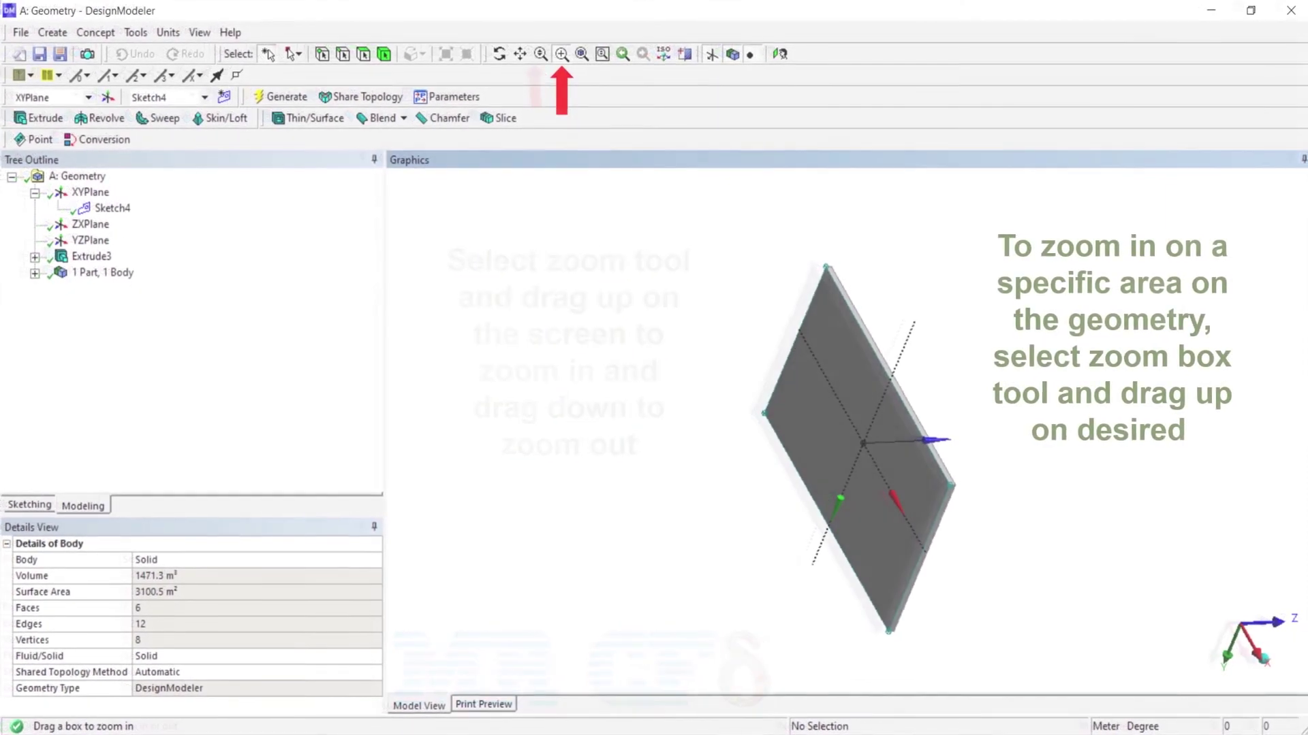
left_click_drag(598, 184, 920, 444)
left_click_drag(864, 241, 1126, 512)
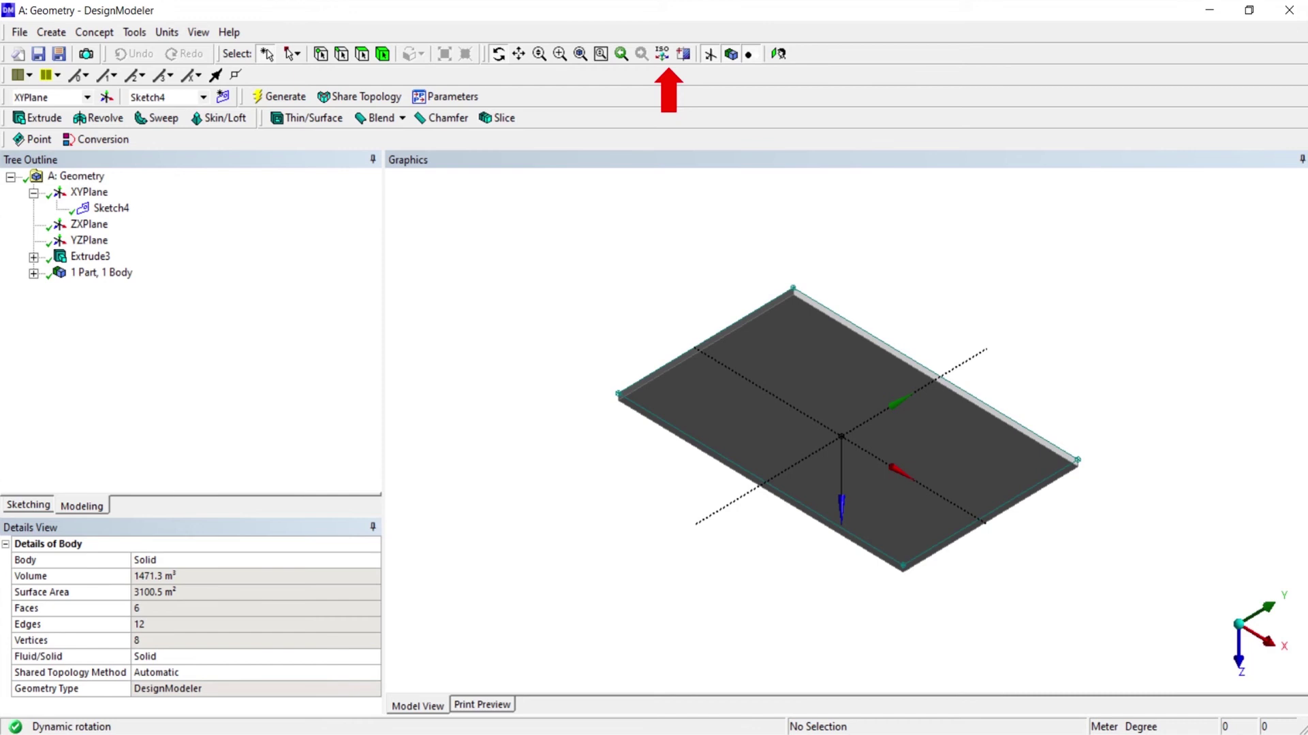
- Cut the plate with a new, roughly vertical section plane through its left part, inspect the cut face, and deactivate that section plane
left_click_drag(913, 480, 940, 429)
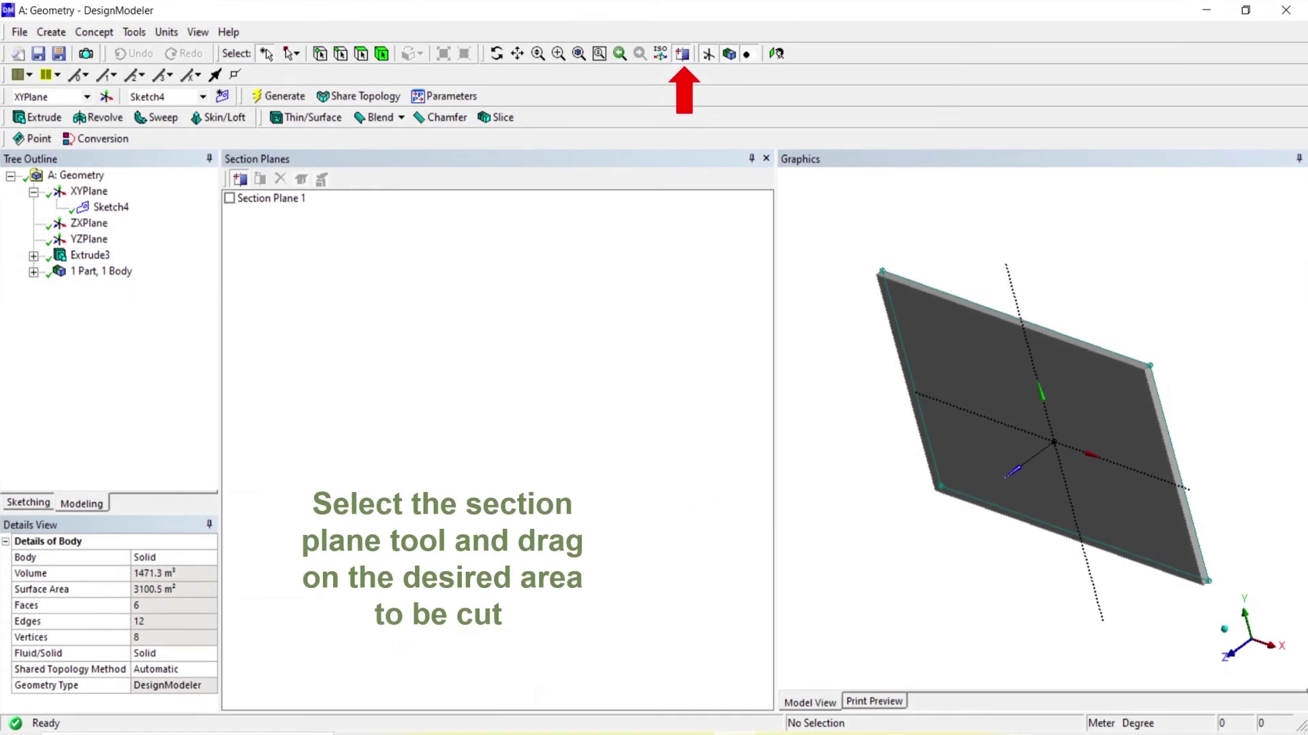
left_click_drag(957, 239, 994, 649)
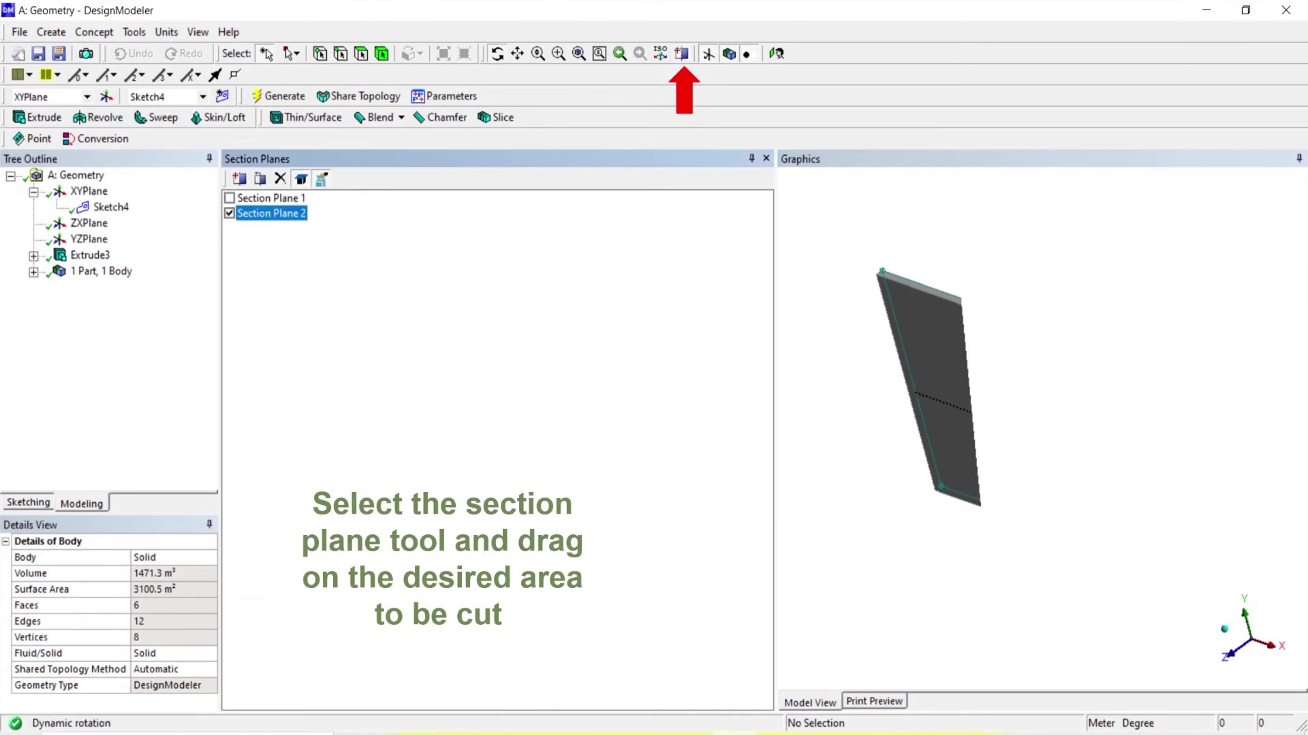
left_click_drag(998, 388, 950, 378)
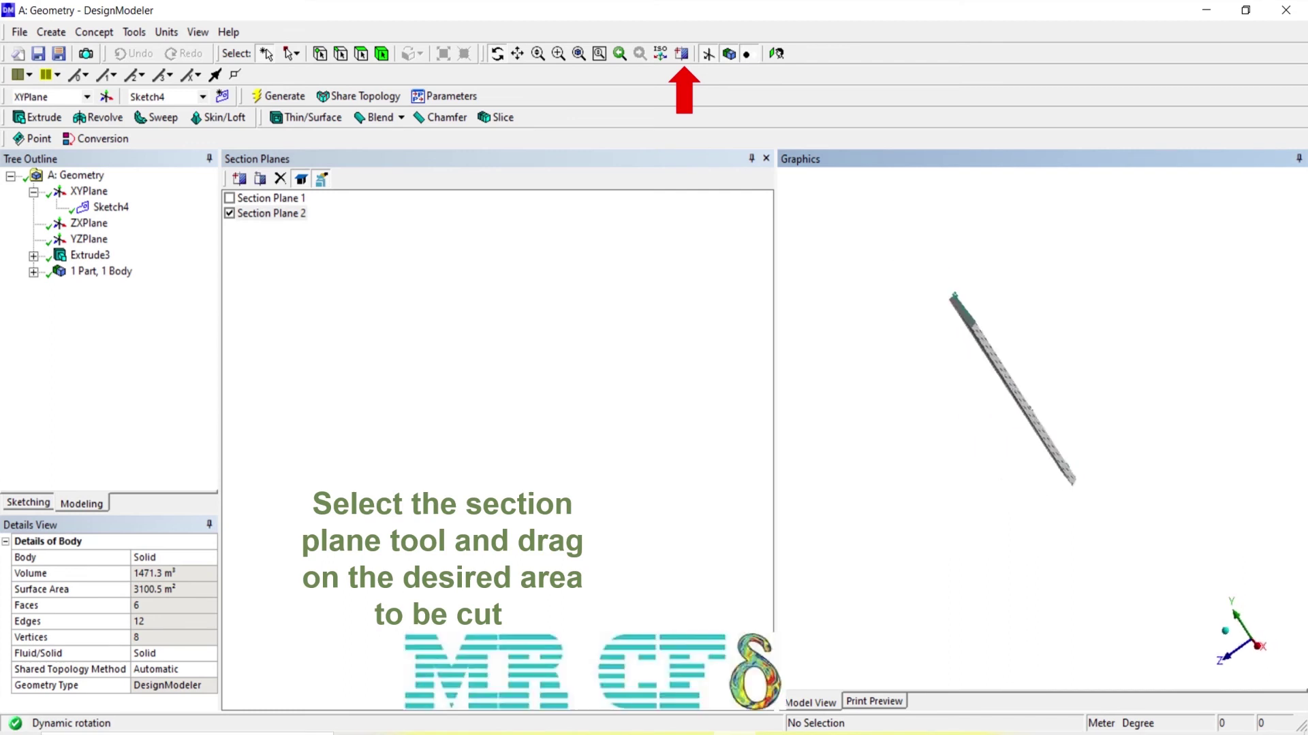
left_click(229, 213)
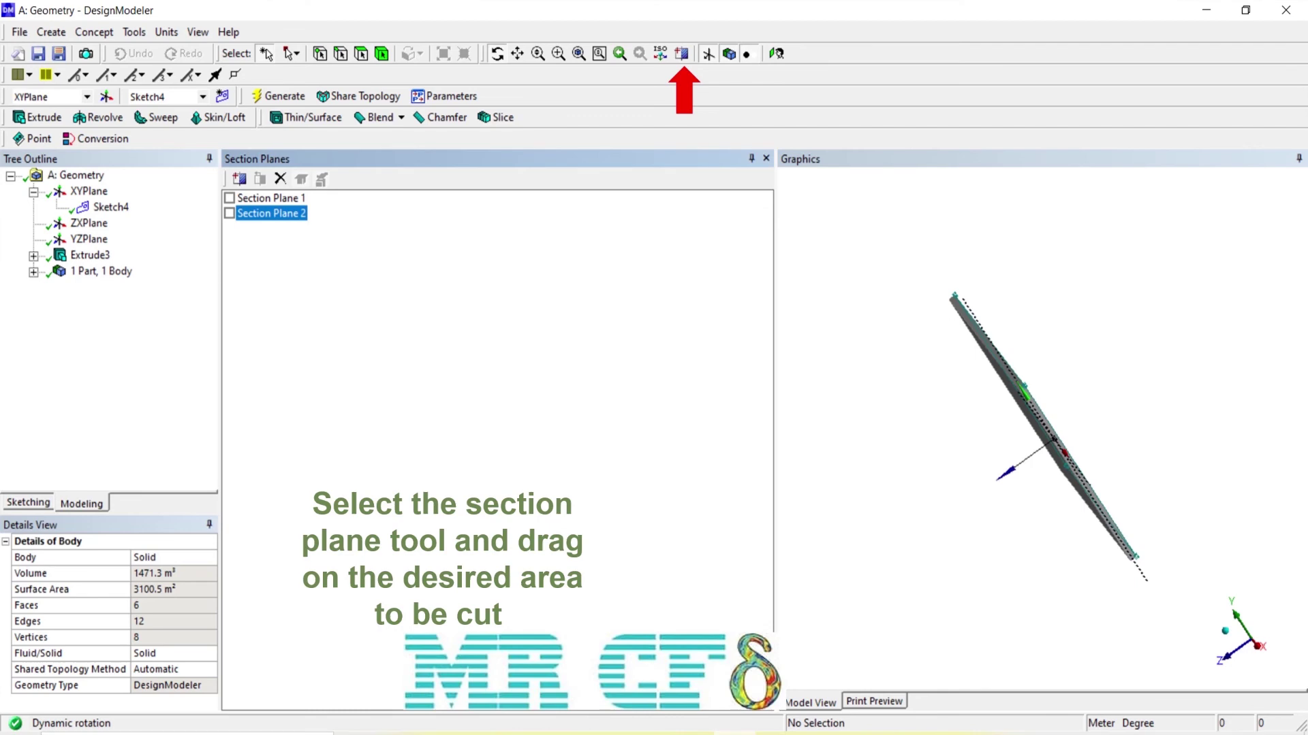
left_click_drag(988, 422, 1042, 401)
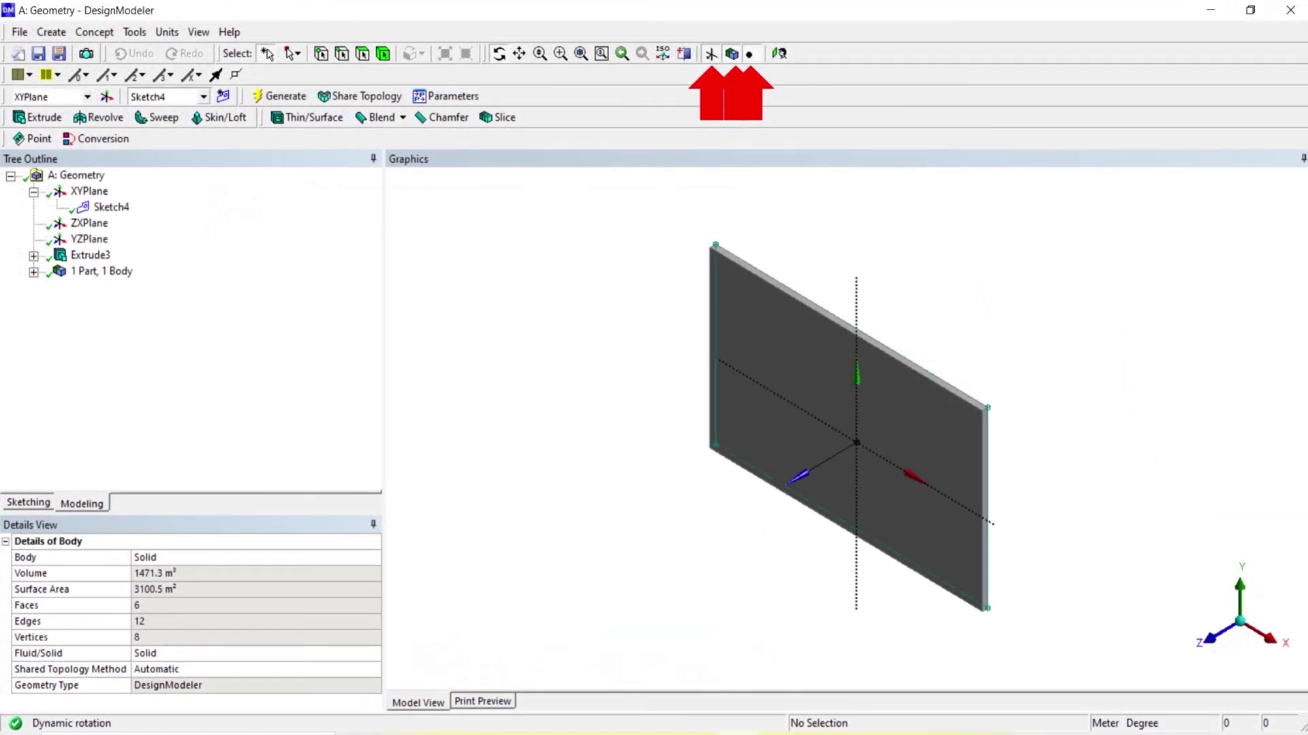
- Turn the model display off and back on
left_click(731, 54)
left_click(731, 54)
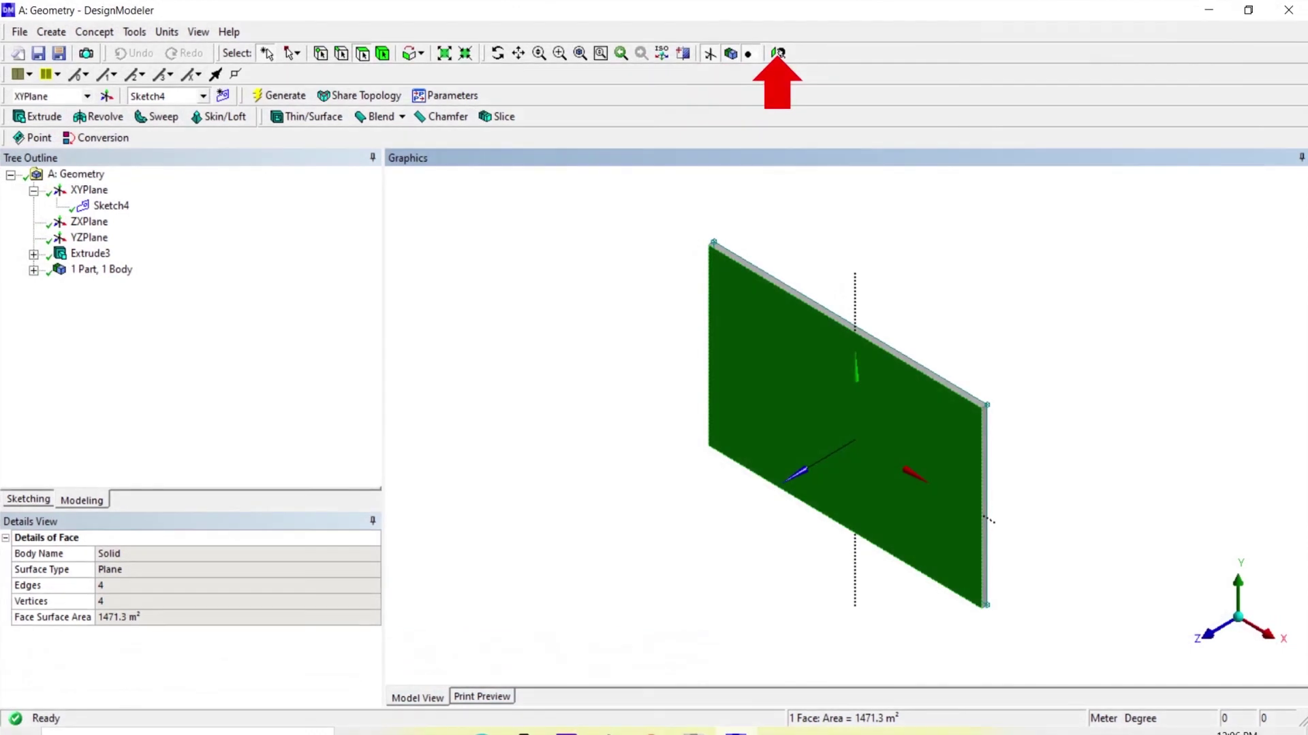
- Use Look At to face the plate's large front face and restore the isometric view, then repeat Look At for the thin top face
left_click(777, 52)
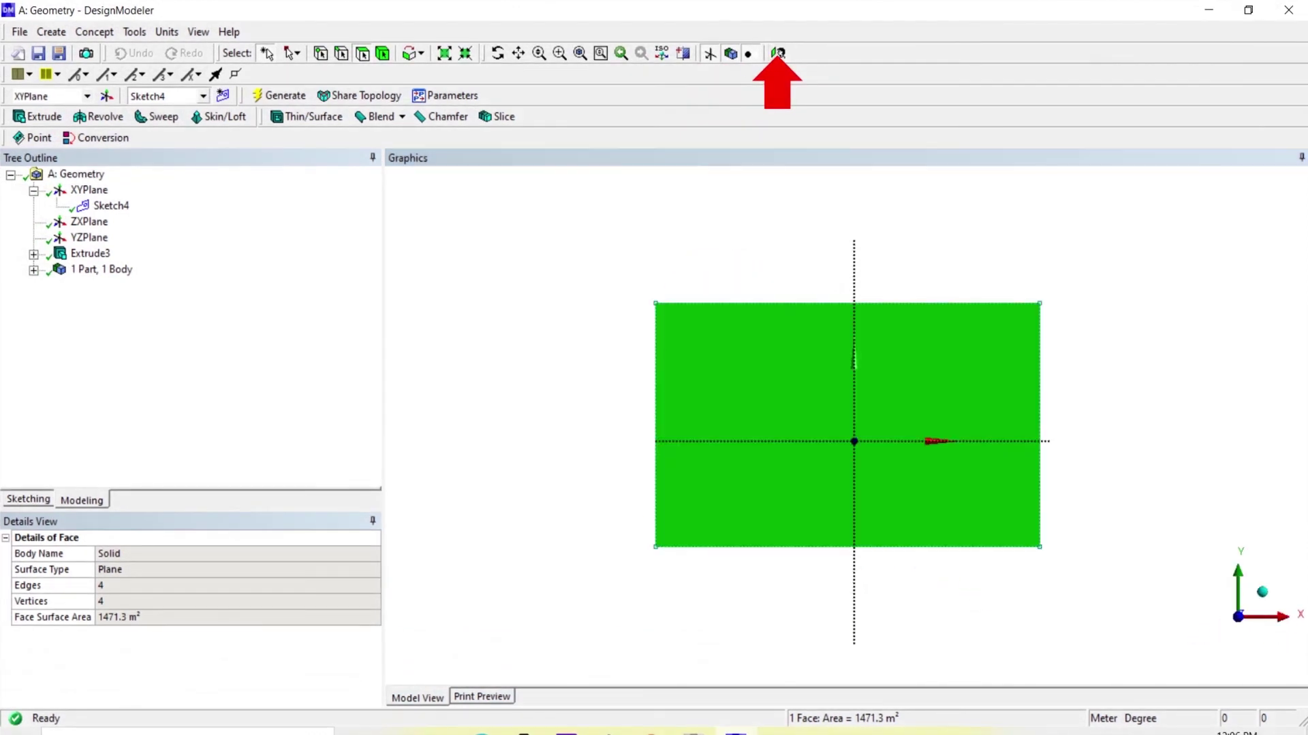
left_click(1261, 592)
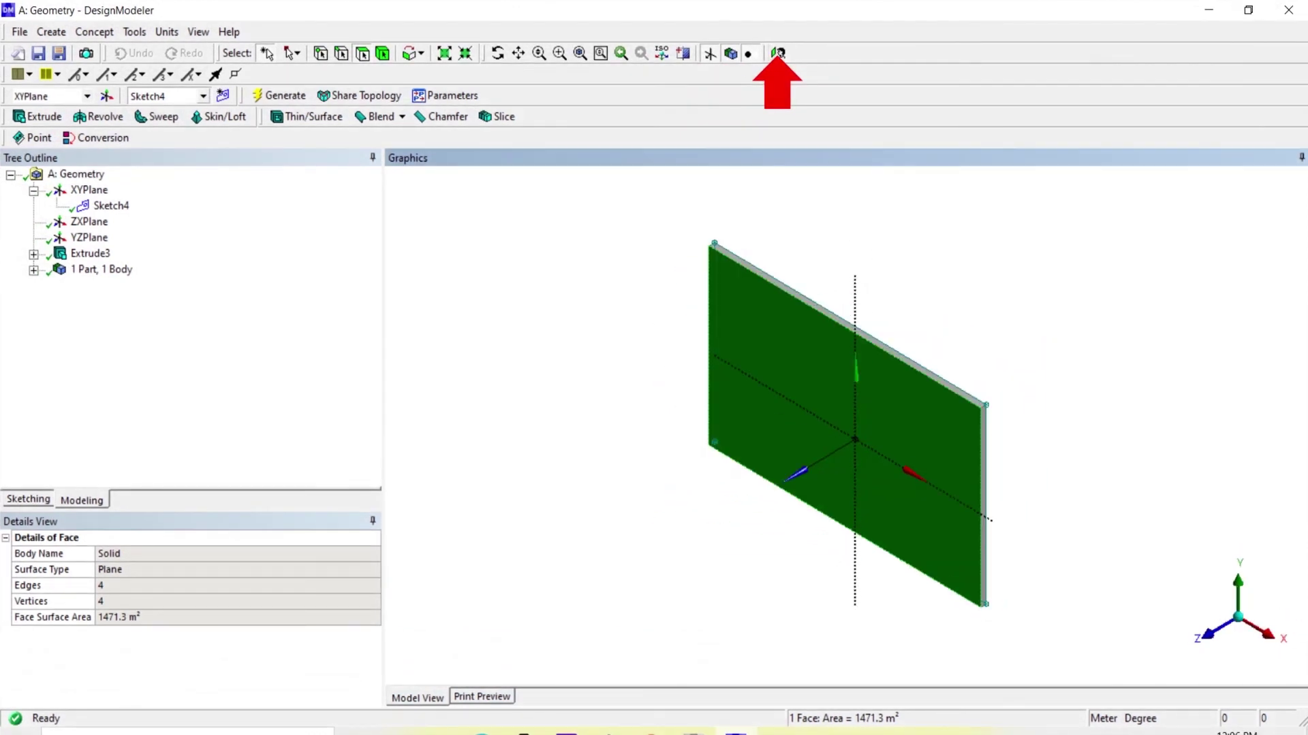
key("Escape")
left_click(847, 326)
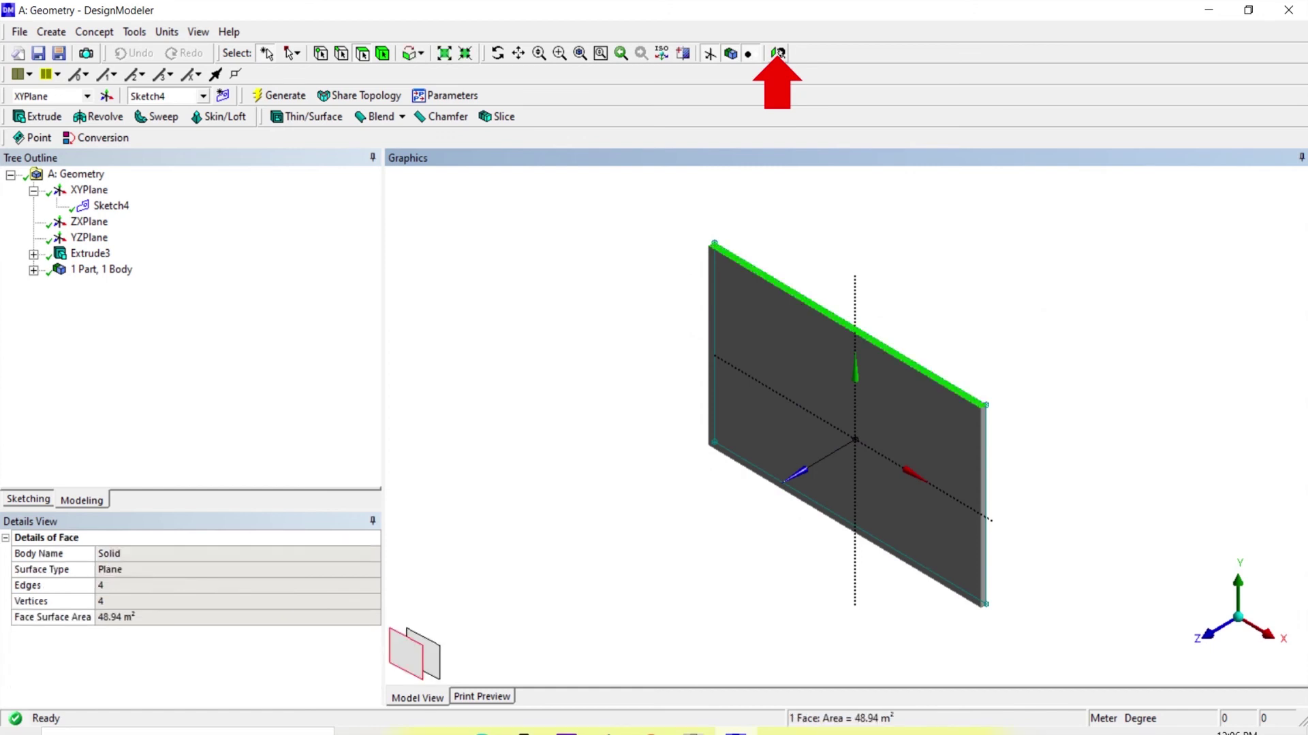
left_click(778, 53)
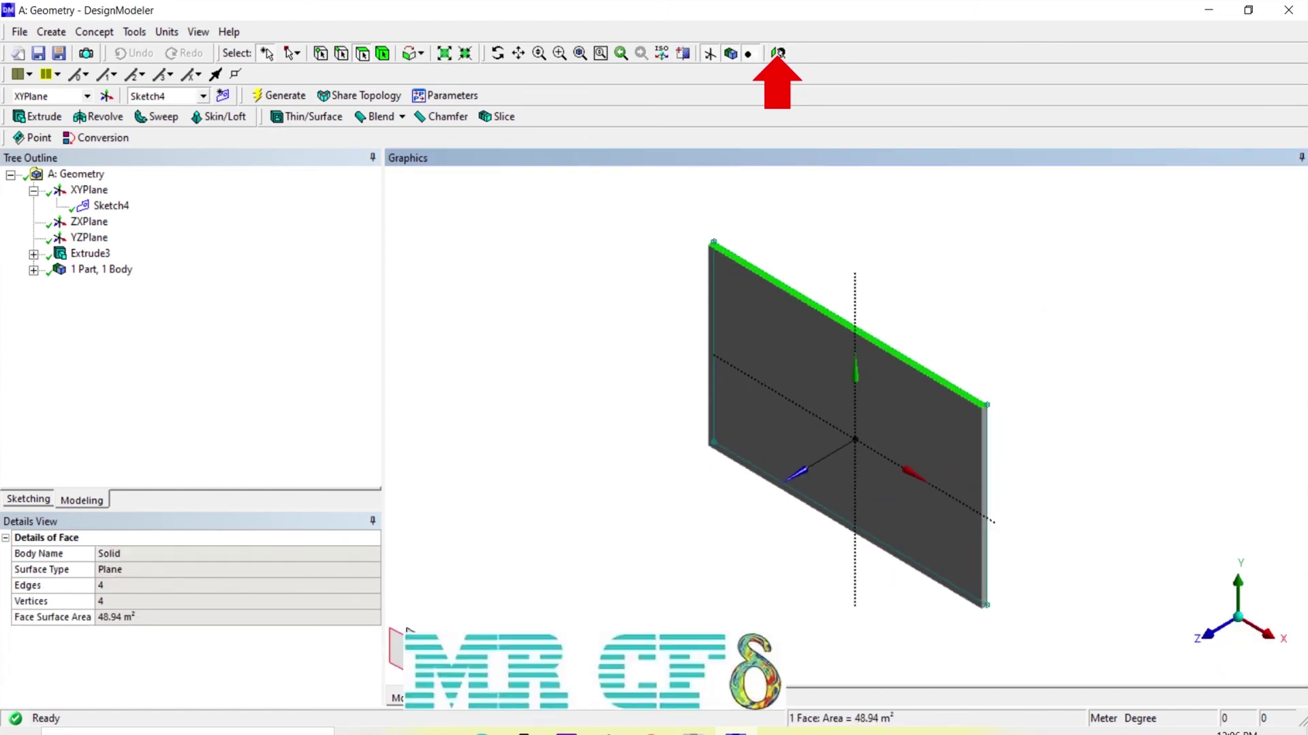
- Rotate the plate, select its narrow right end face, and view that face head-on with Look At before restoring the isometric view
left_click(498, 53)
left_click_drag(1042, 436, 967, 436)
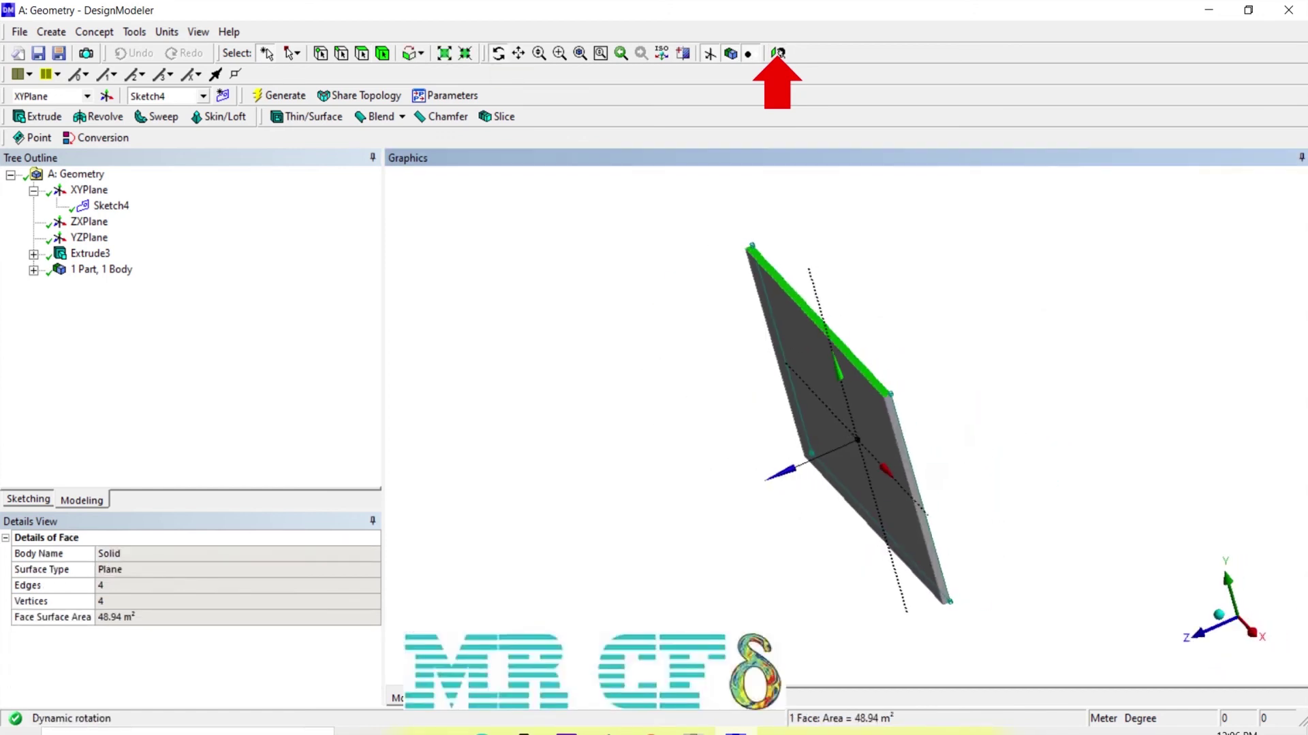
left_click(362, 54)
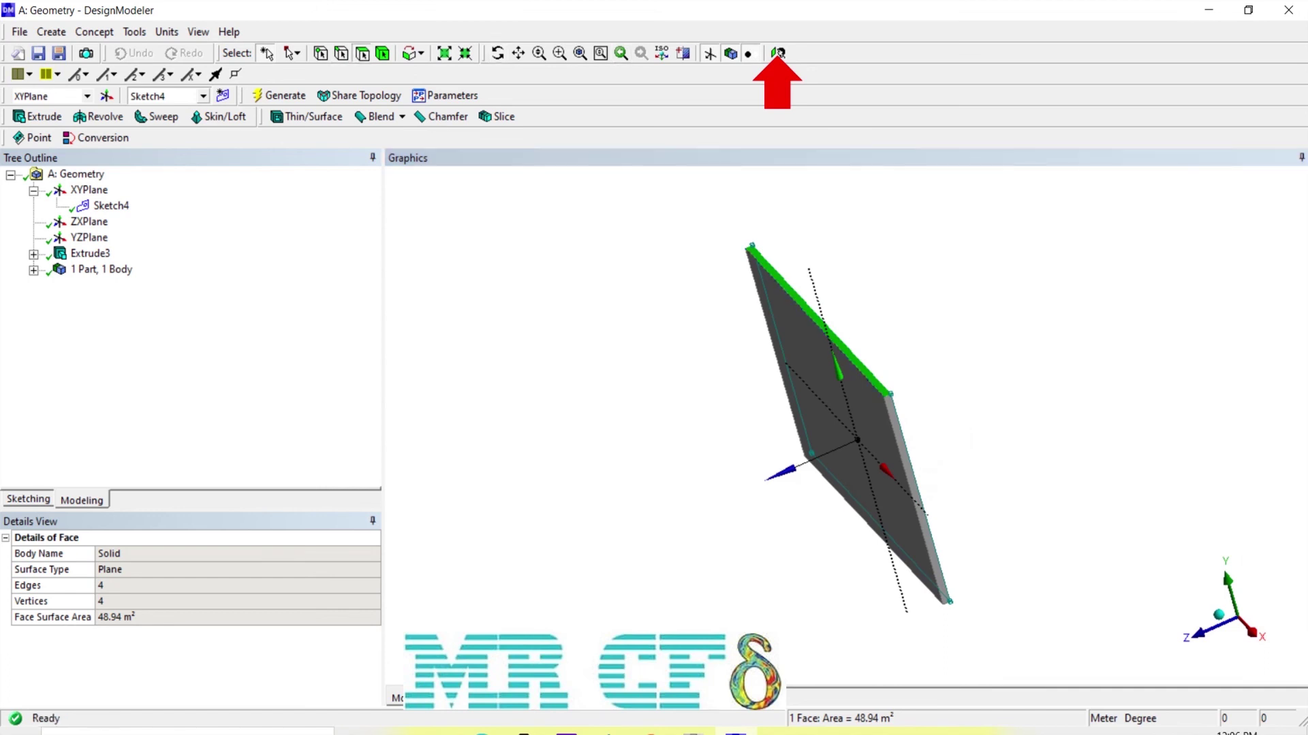
left_click(914, 494)
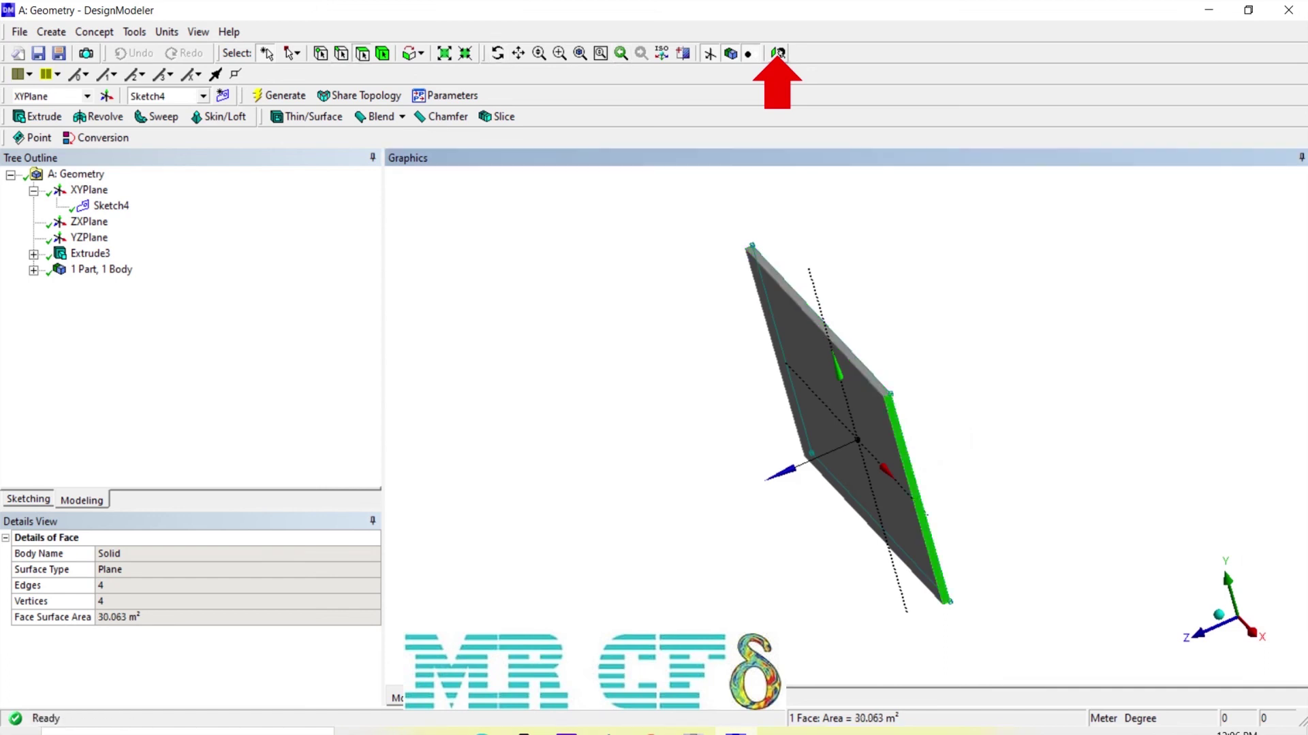
left_click(778, 53)
left_click(1213, 592)
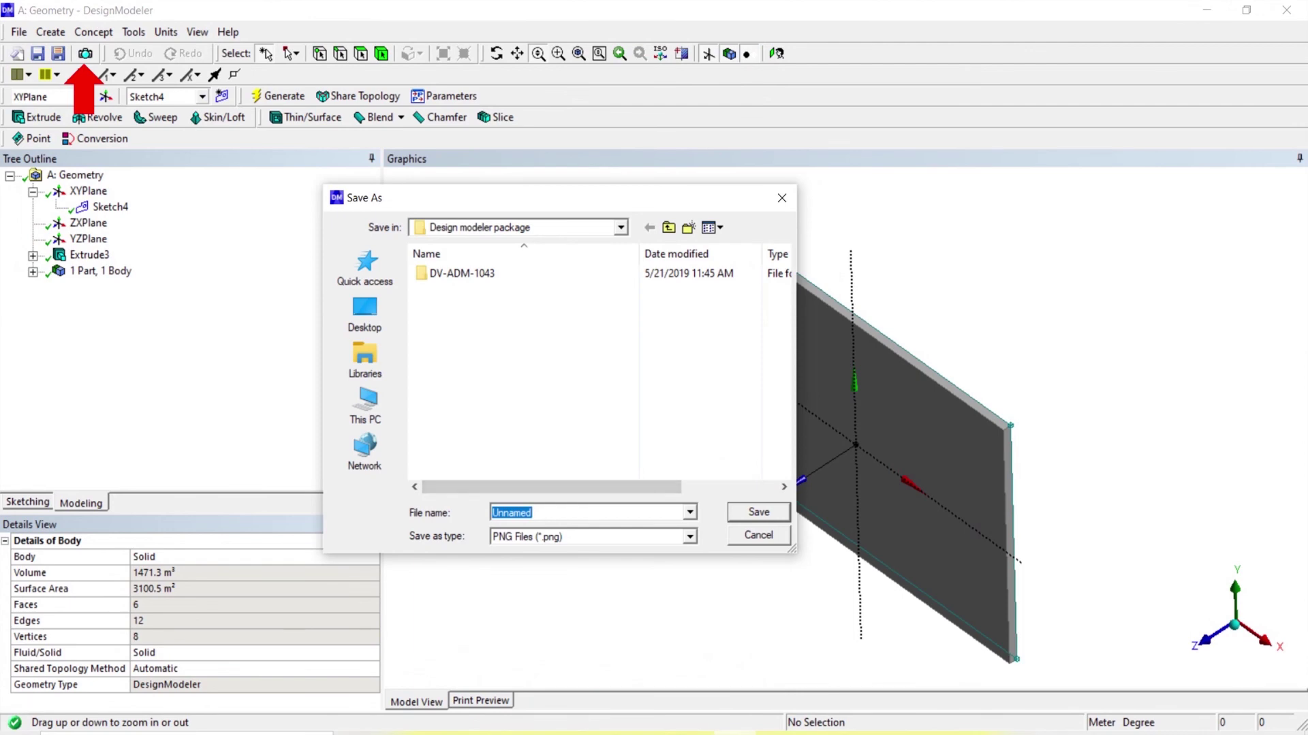
- Save the captured model image as a PNG file named "name", browsing to the save location through Desktop
left_click(689, 536)
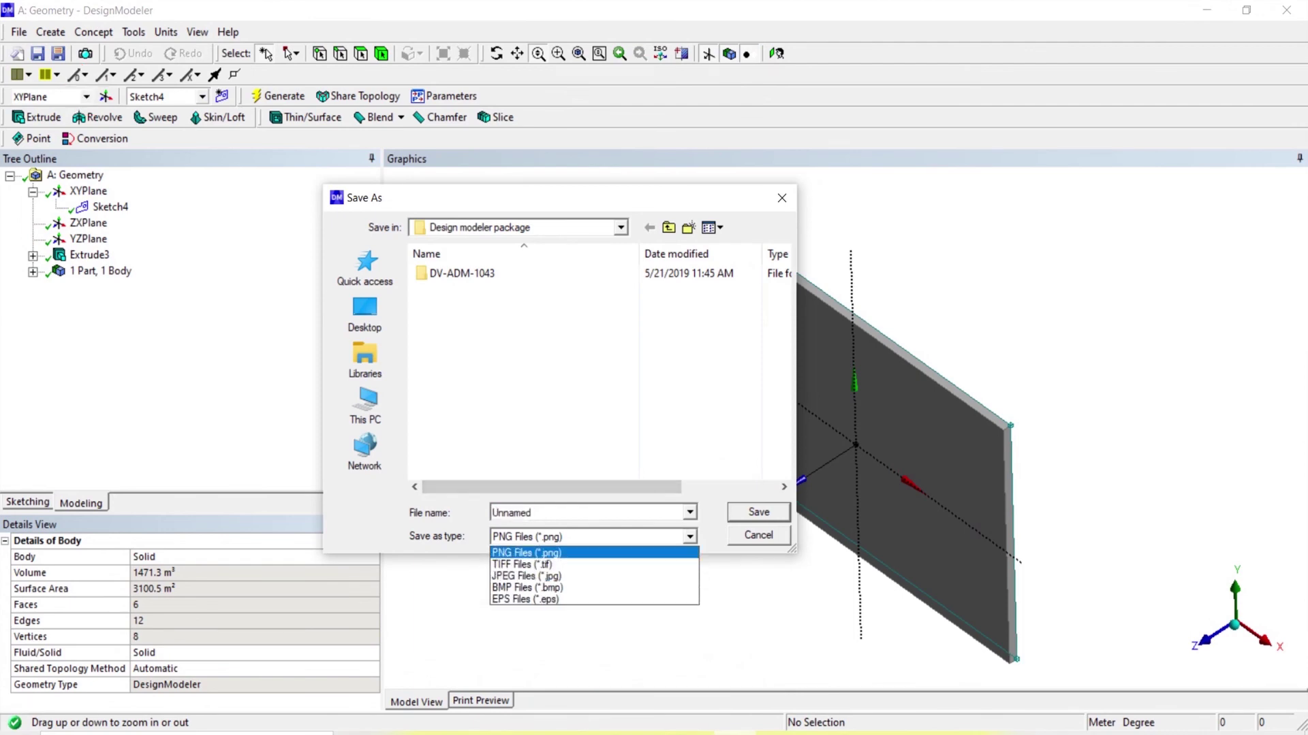
key("Return")
double_click(511, 513)
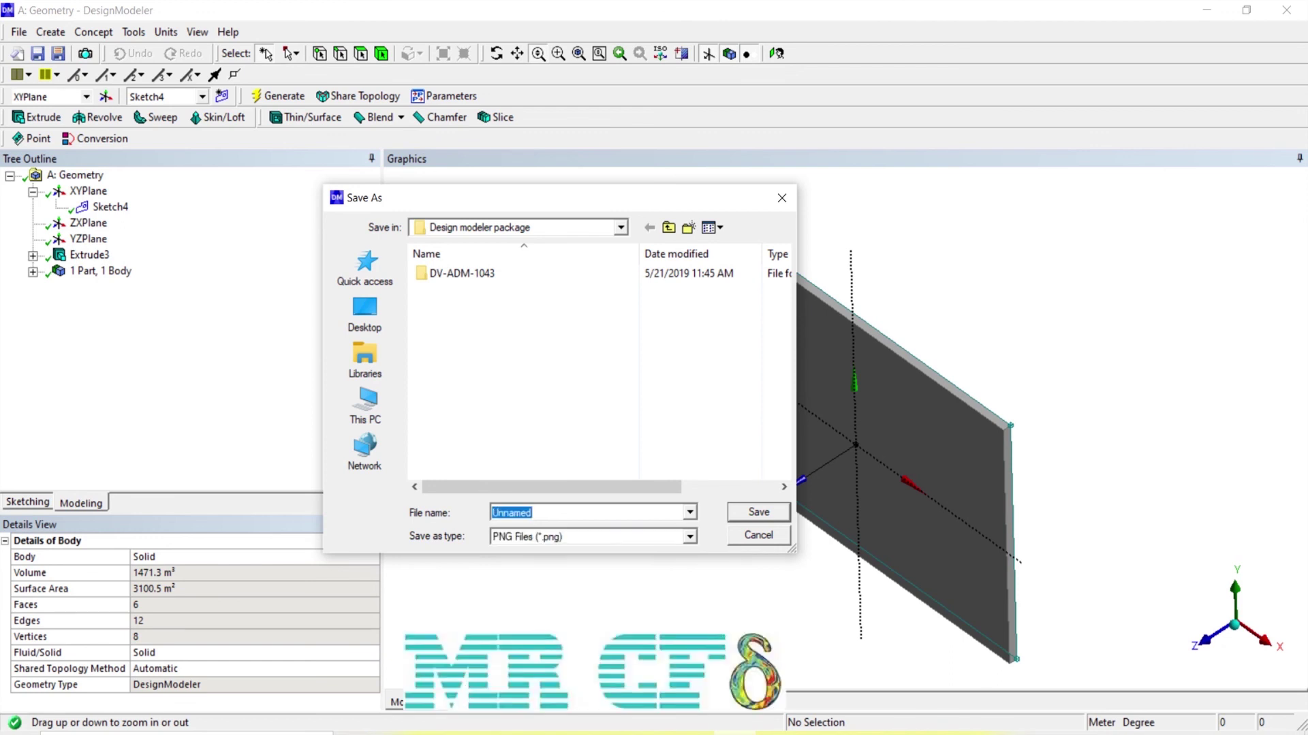
type("name")
left_click(364, 313)
left_click(693, 363)
double_click(693, 363)
left_click(758, 512)
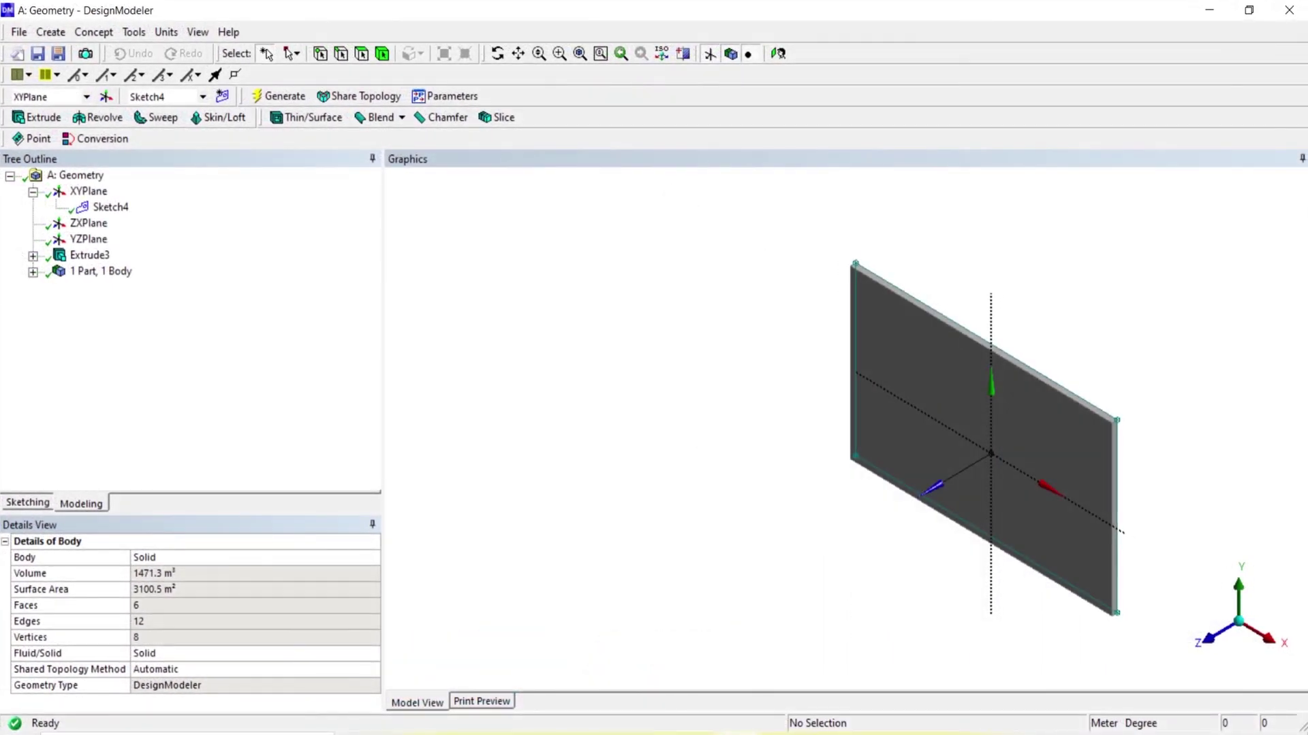
- Clear the plate's face selection in the empty graphics area, and open the context menu there to view its commands before closing it
left_click(88, 191)
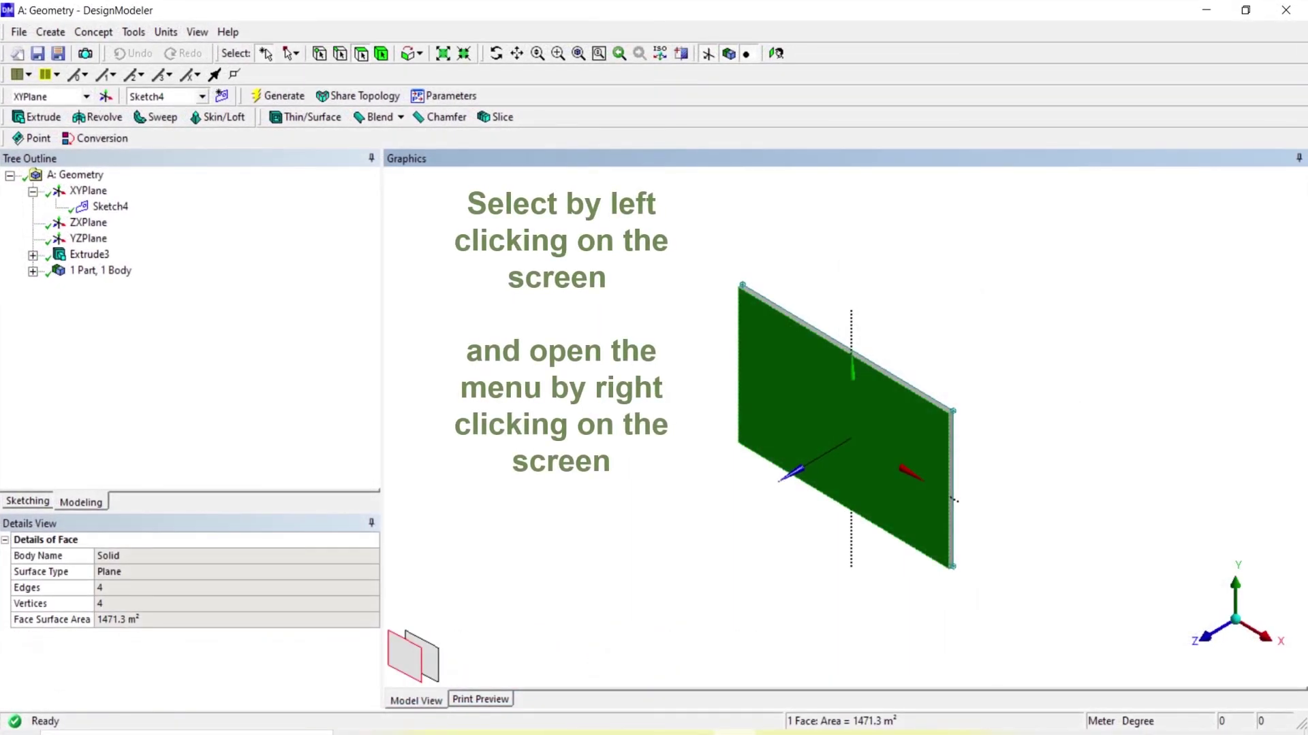
left_click(544, 336)
right_click(544, 336)
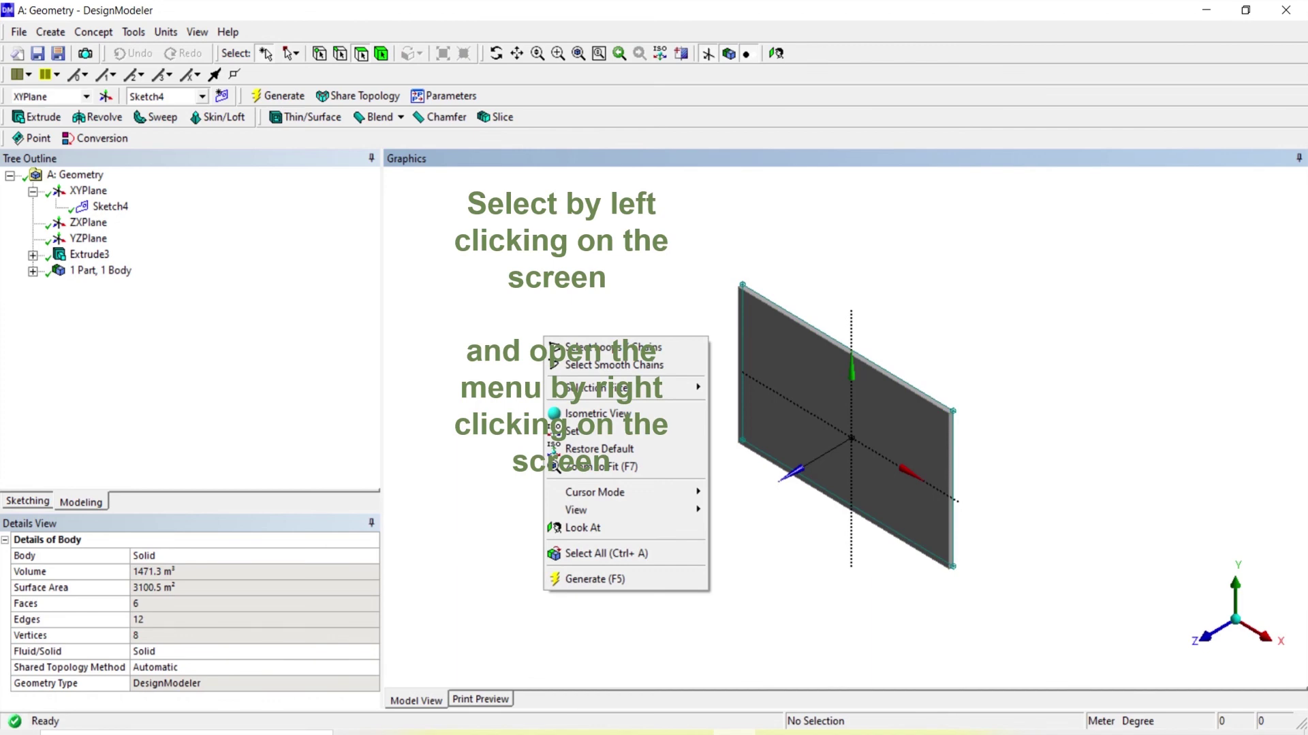
key("Escape")
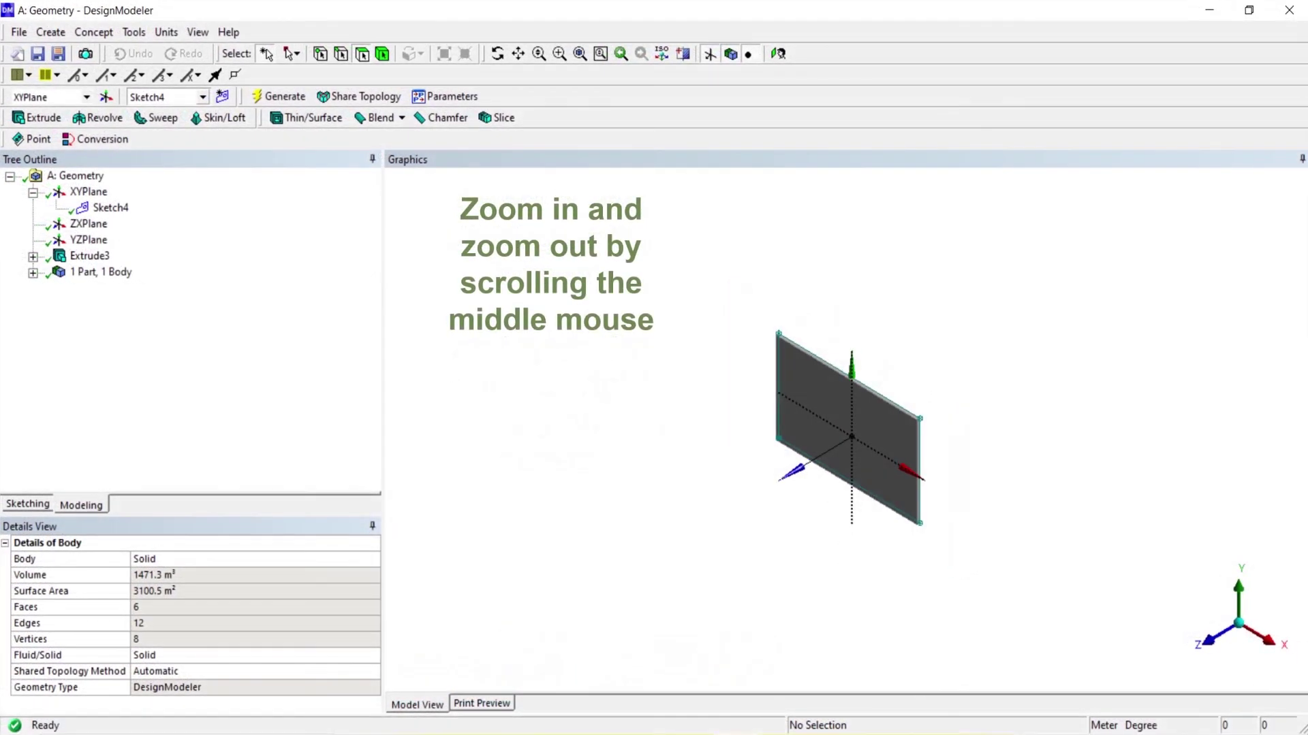
- Zoom the plate in and out, and rotate it freely to a tilted, nearly frontal view
scroll(851, 436, "up", 5)
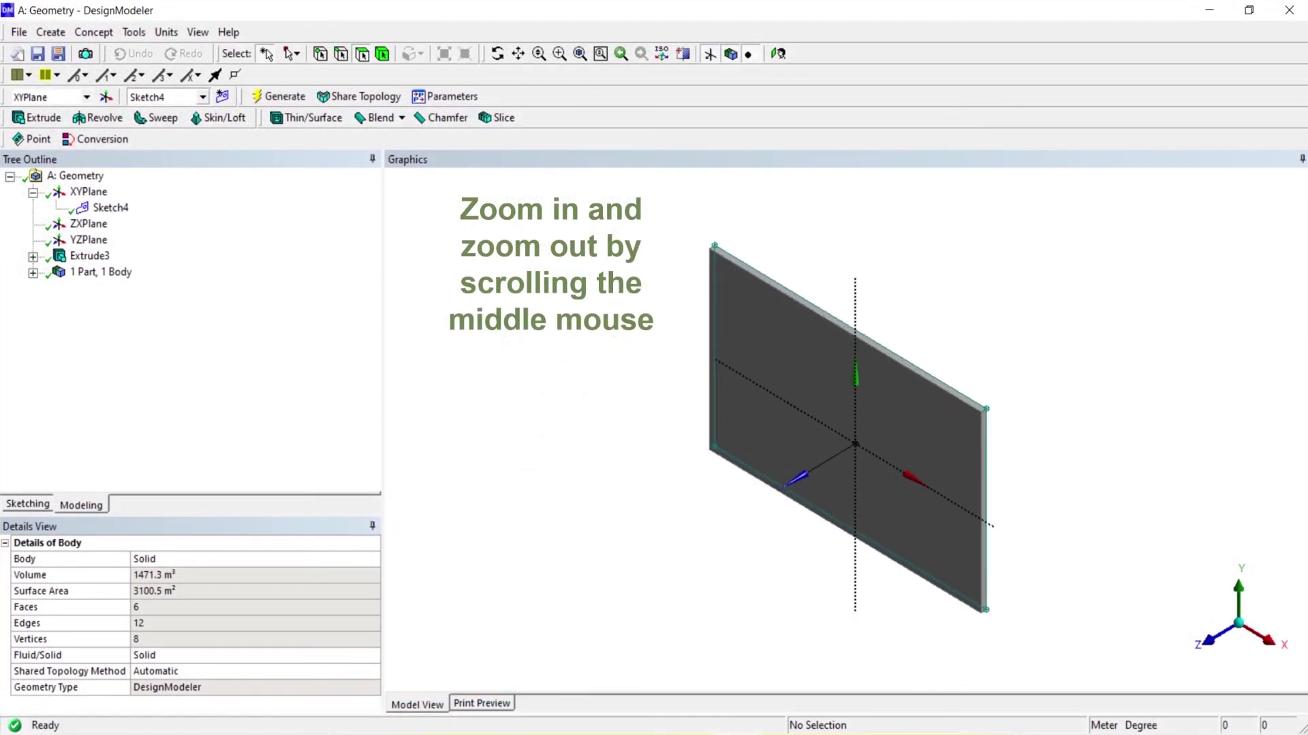
scroll(851, 436, "down", 3)
scroll(852, 436, "down", 1)
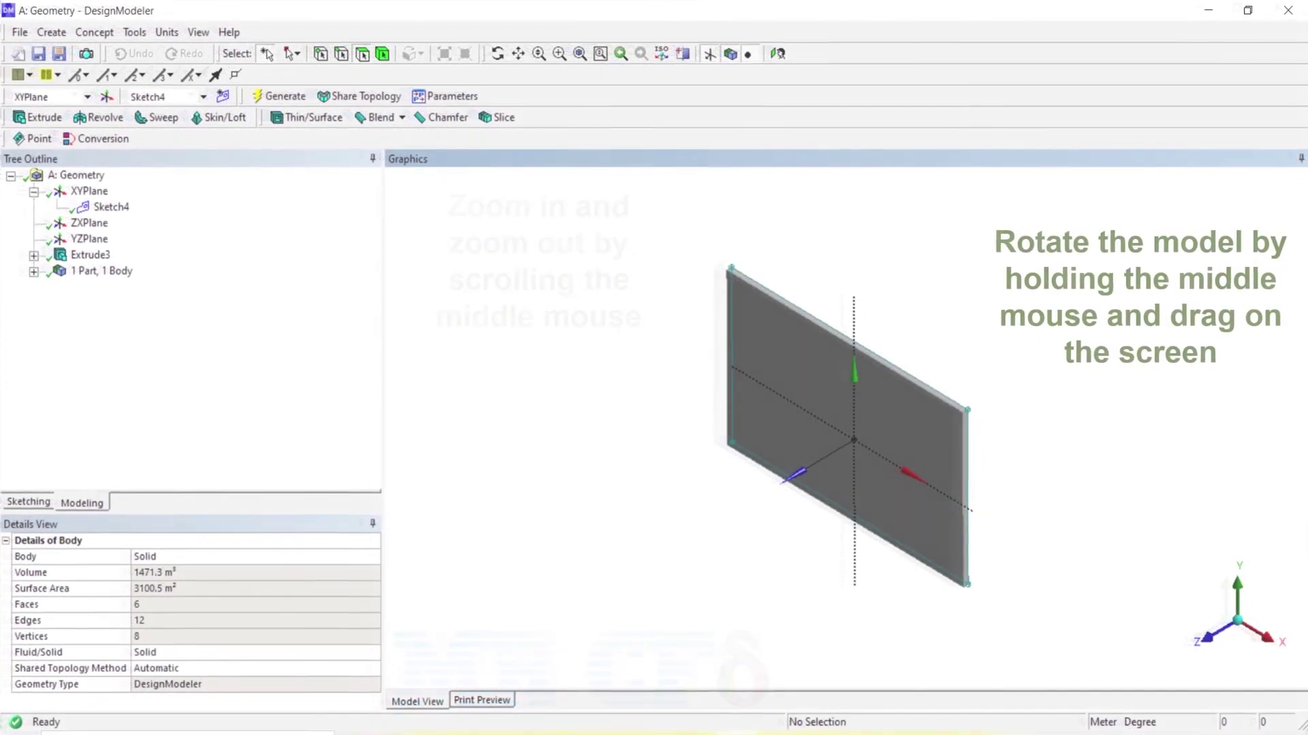
middle_click_drag(852, 436, 851, 395)
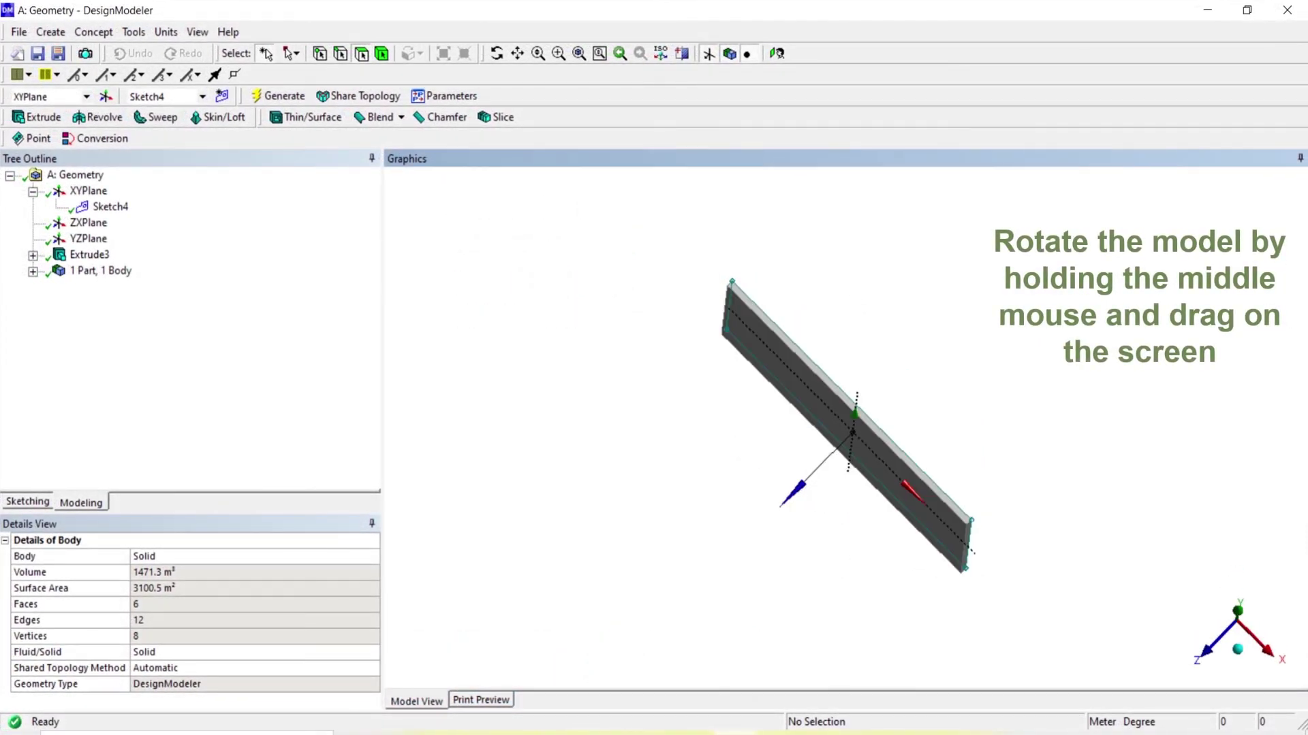
middle_click_drag(852, 436, 852, 354)
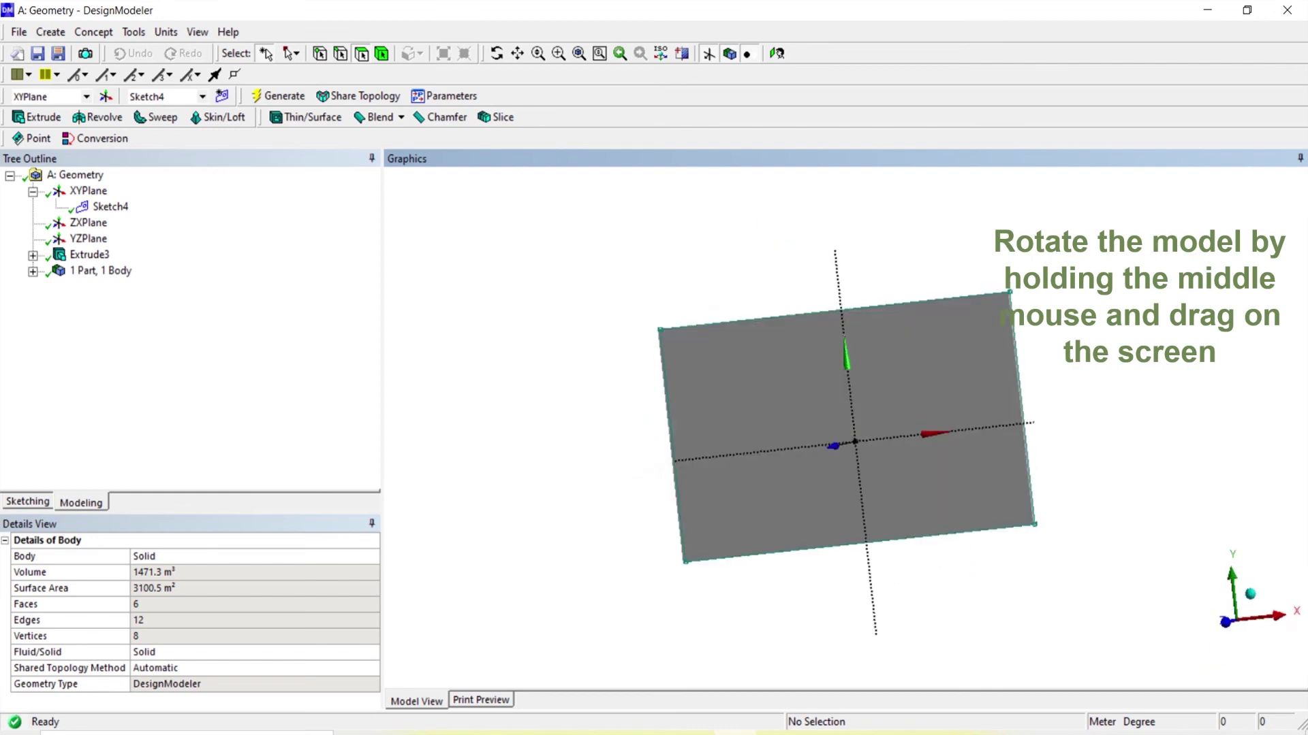